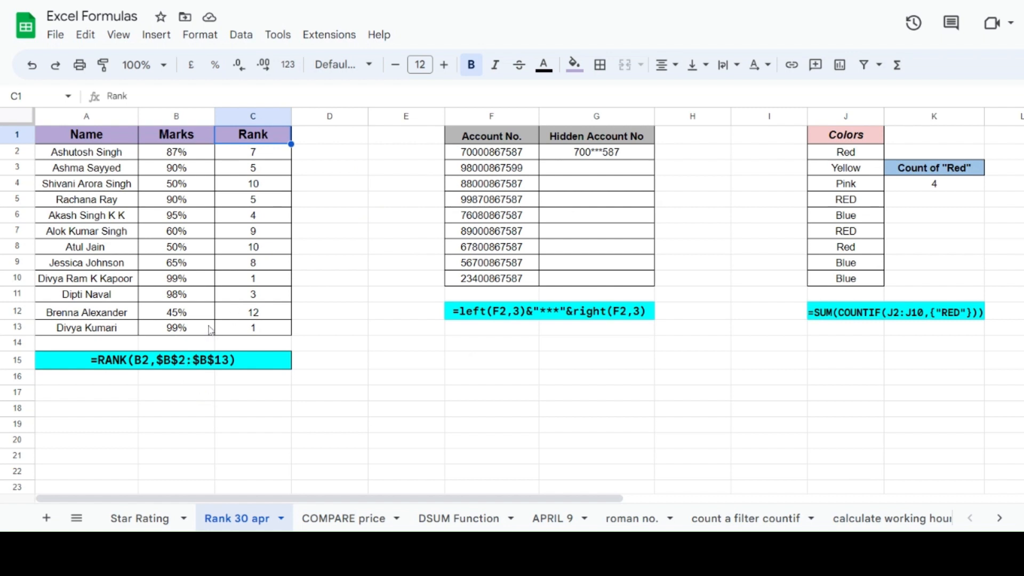
Step: Examine the Name, Marks and Rank table, the sample RANK formula in A15, and the formulas in C2 and C3
{"action": "left_click", "coordinate": [108, 136]}
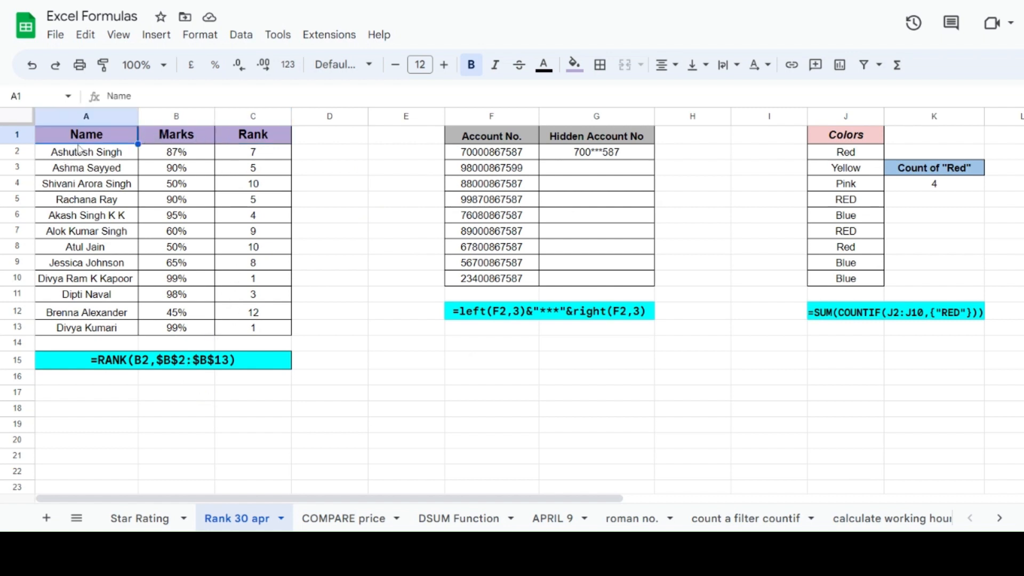
{"action": "left_click", "coordinate": [252, 135]}
{"action": "left_click", "coordinate": [192, 362]}
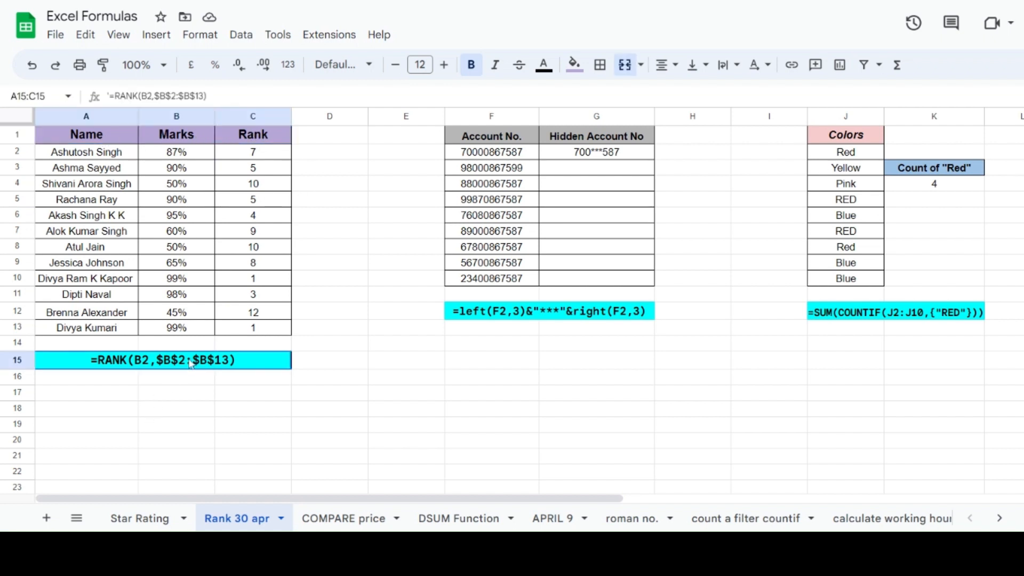
{"action": "double_click", "coordinate": [192, 363]}
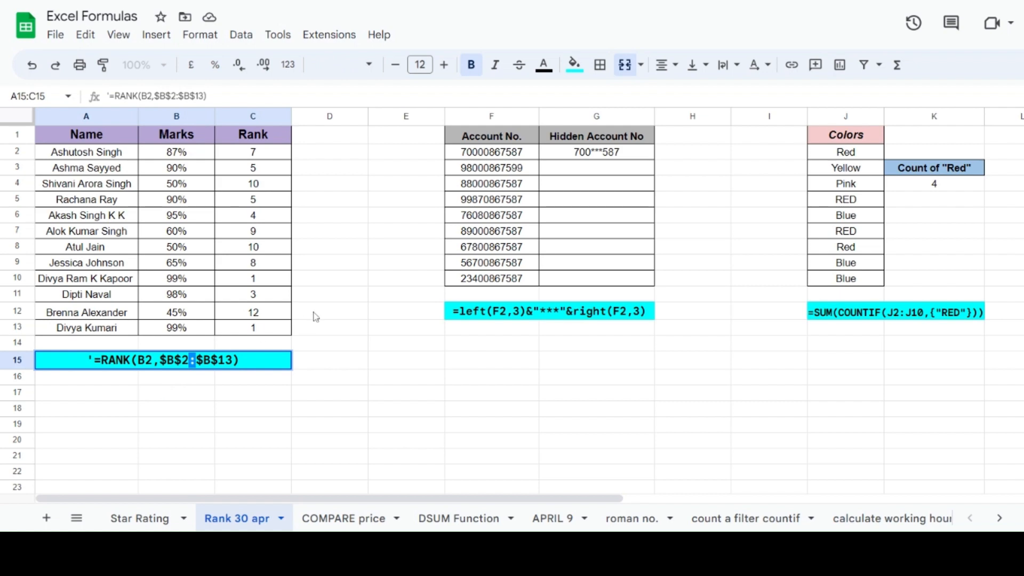
{"action": "left_click", "coordinate": [211, 140]}
{"action": "left_click", "coordinate": [281, 155]}
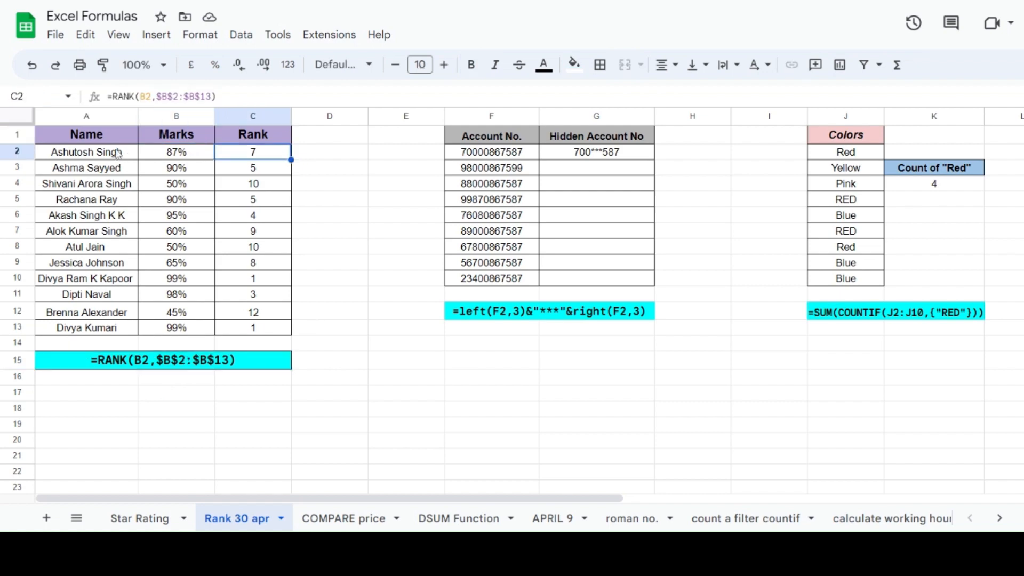
{"action": "left_click", "coordinate": [267, 168]}
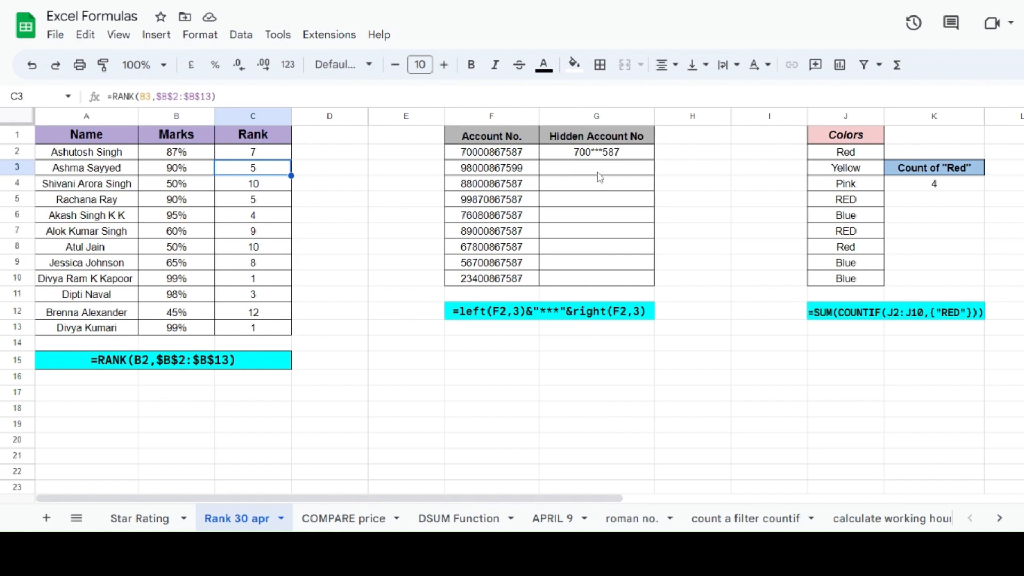
Step: Examine the LEFT and RIGHT masking formula in G2 of the Hidden Account No column and its sample text in F12
{"action": "double_click", "coordinate": [600, 154]}
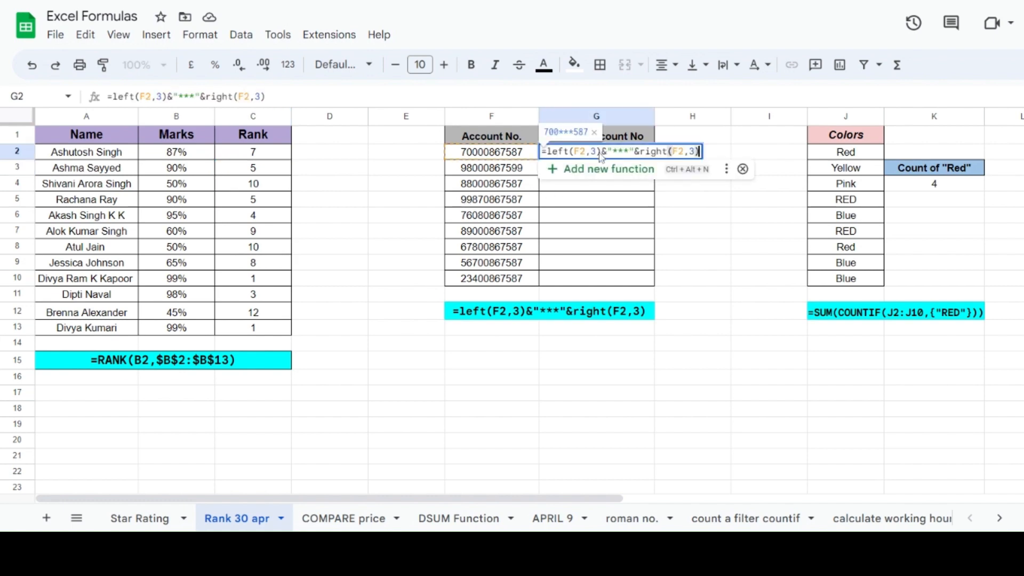
{"action": "left_click", "coordinate": [597, 201]}
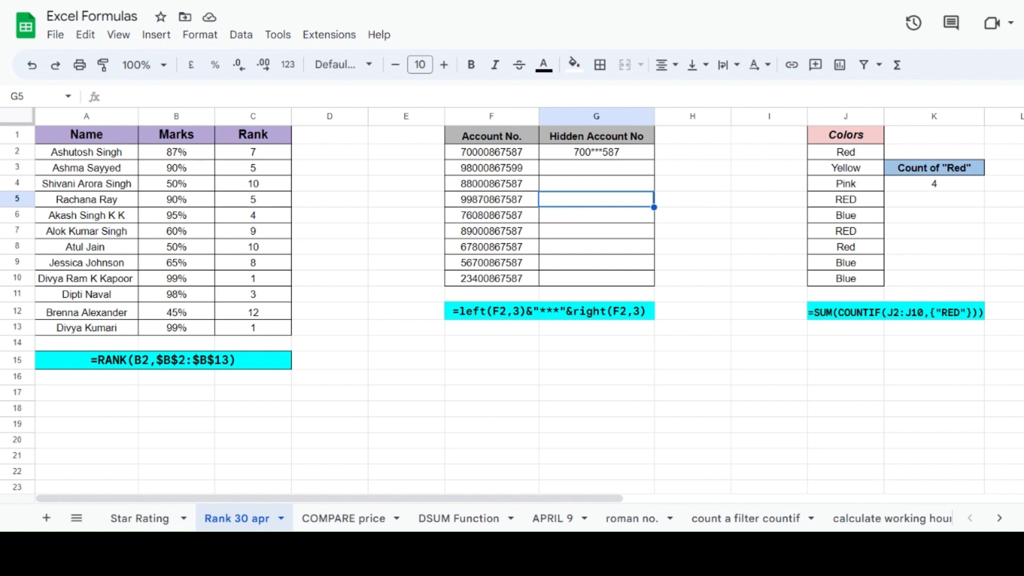
{"action": "left_click", "coordinate": [618, 155]}
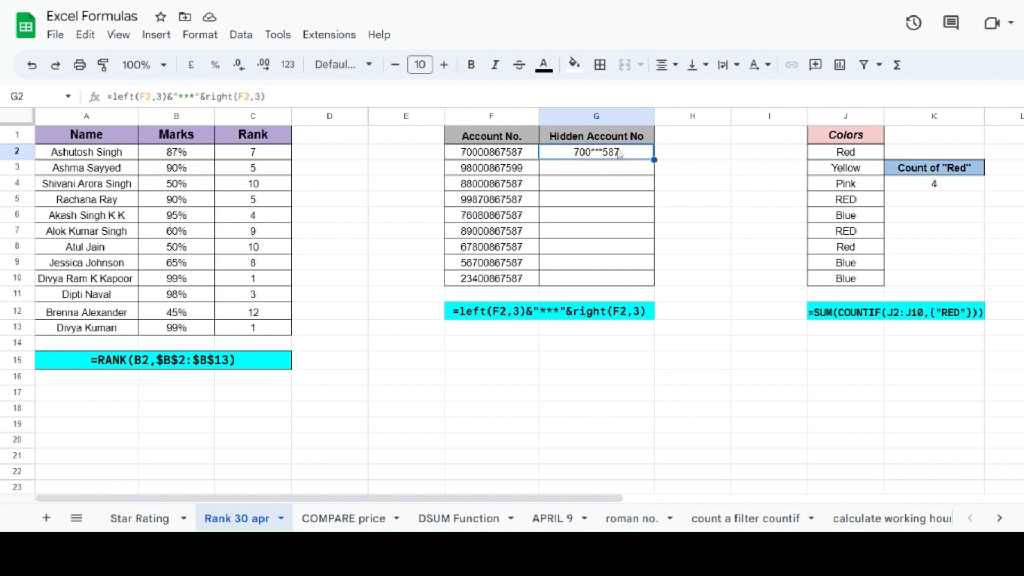
{"action": "double_click", "coordinate": [619, 154]}
{"action": "left_click", "coordinate": [618, 207]}
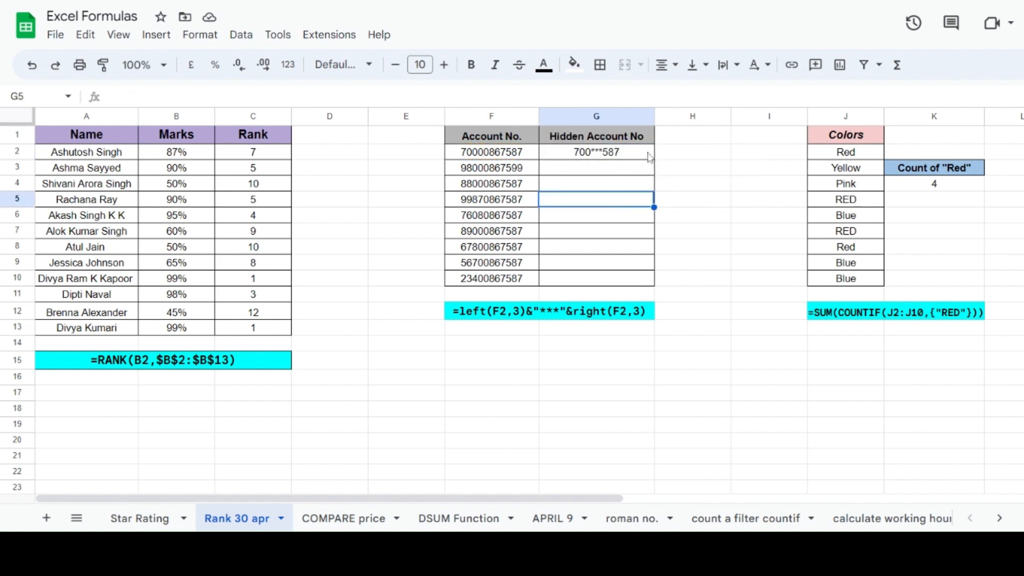
{"action": "left_click", "coordinate": [594, 154]}
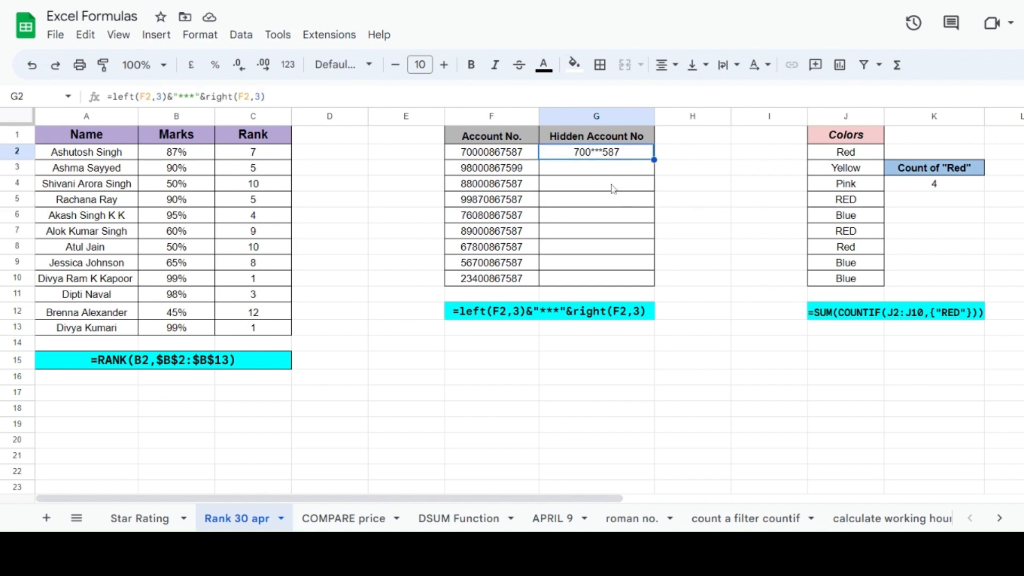
{"action": "left_click", "coordinate": [612, 186]}
{"action": "double_click", "coordinate": [619, 155]}
{"action": "key", "text": "ctrl+a"}
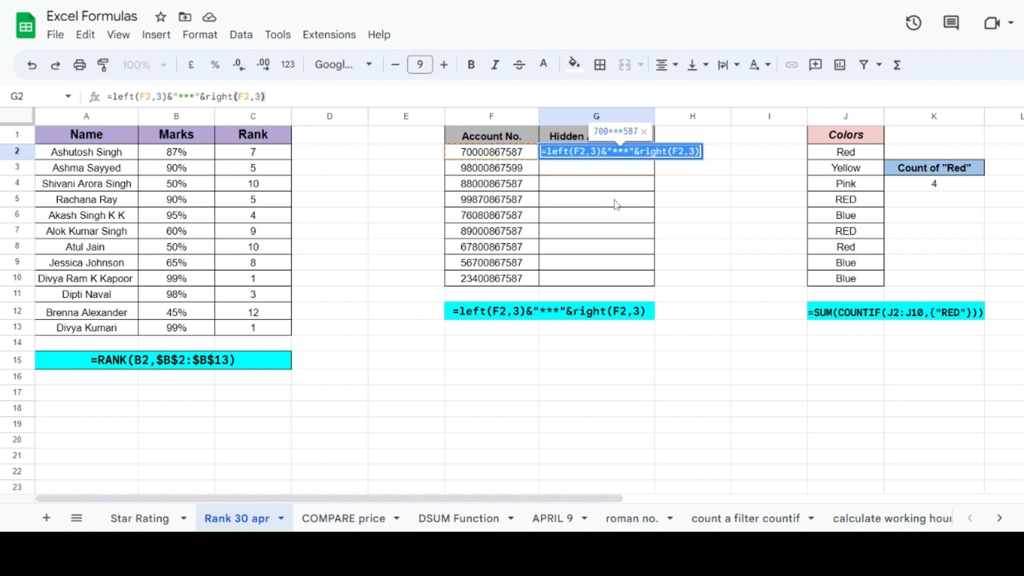
{"action": "left_click", "coordinate": [613, 200]}
{"action": "left_click", "coordinate": [608, 160]}
{"action": "double_click", "coordinate": [607, 158]}
{"action": "left_click", "coordinate": [613, 224]}
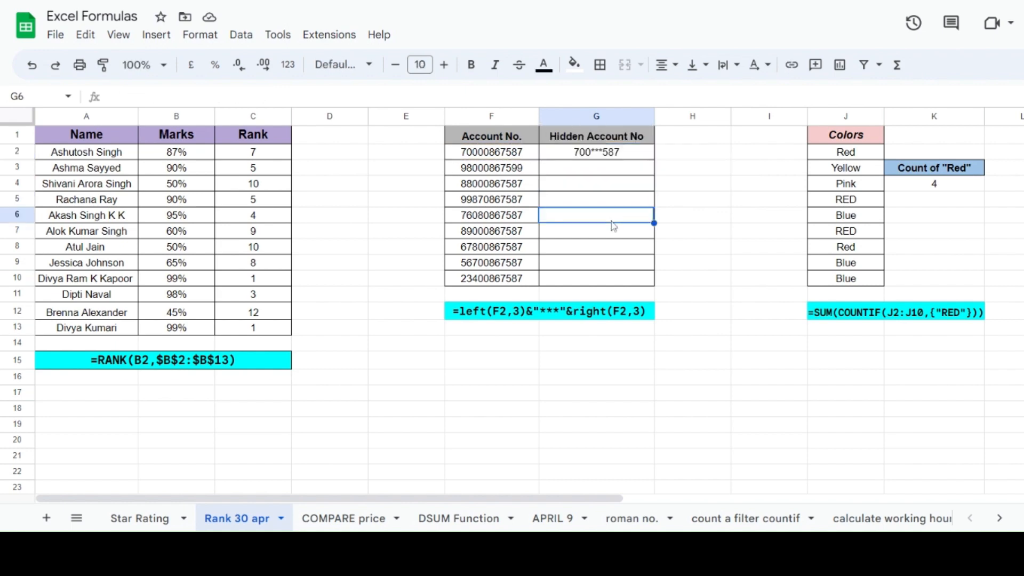
{"action": "left_click", "coordinate": [613, 156]}
{"action": "double_click", "coordinate": [613, 156]}
{"action": "left_click", "coordinate": [618, 230]}
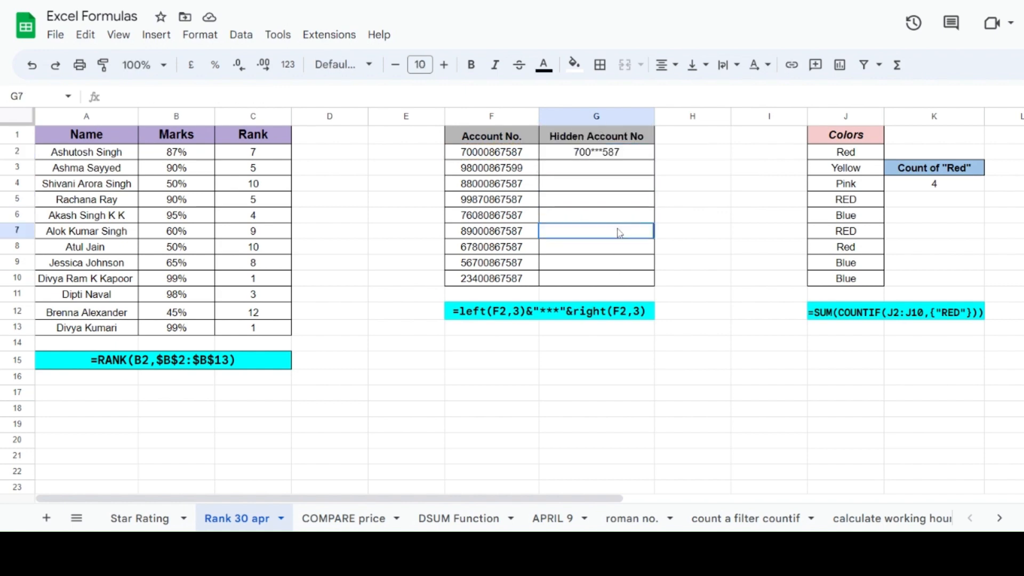
{"action": "double_click", "coordinate": [617, 157]}
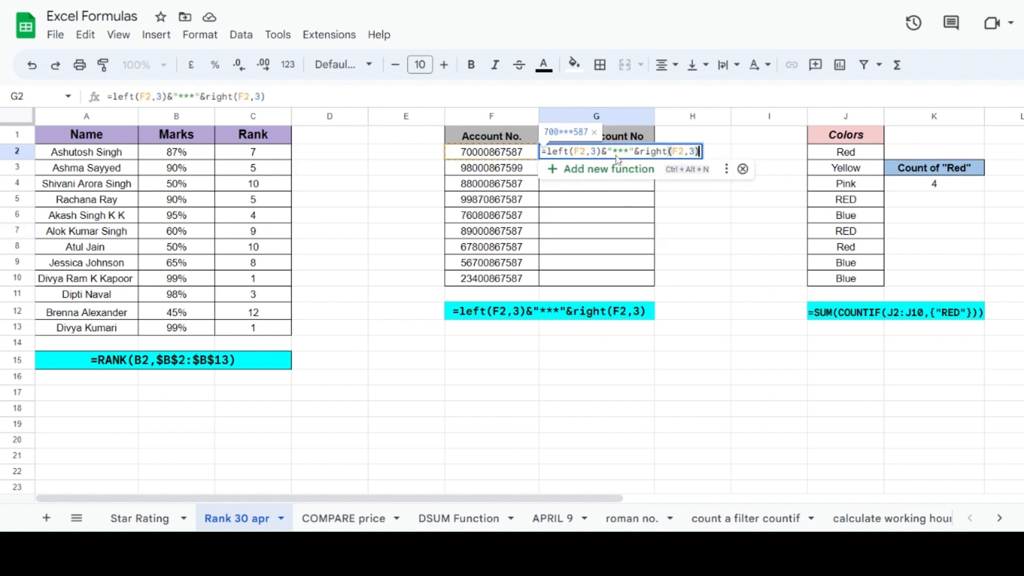
{"action": "left_click", "coordinate": [617, 265]}
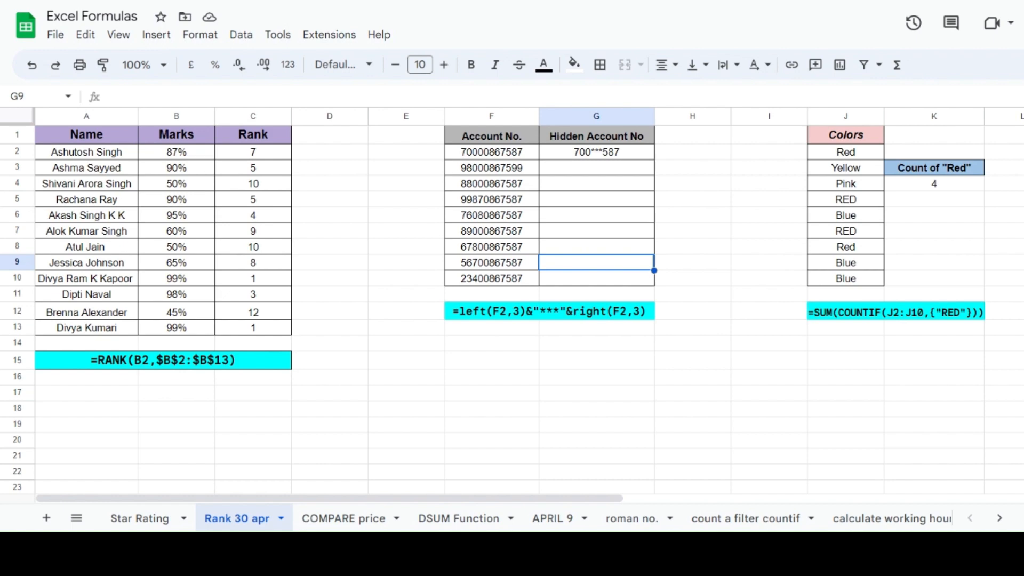
{"action": "double_click", "coordinate": [616, 152]}
{"action": "left_click", "coordinate": [632, 238]}
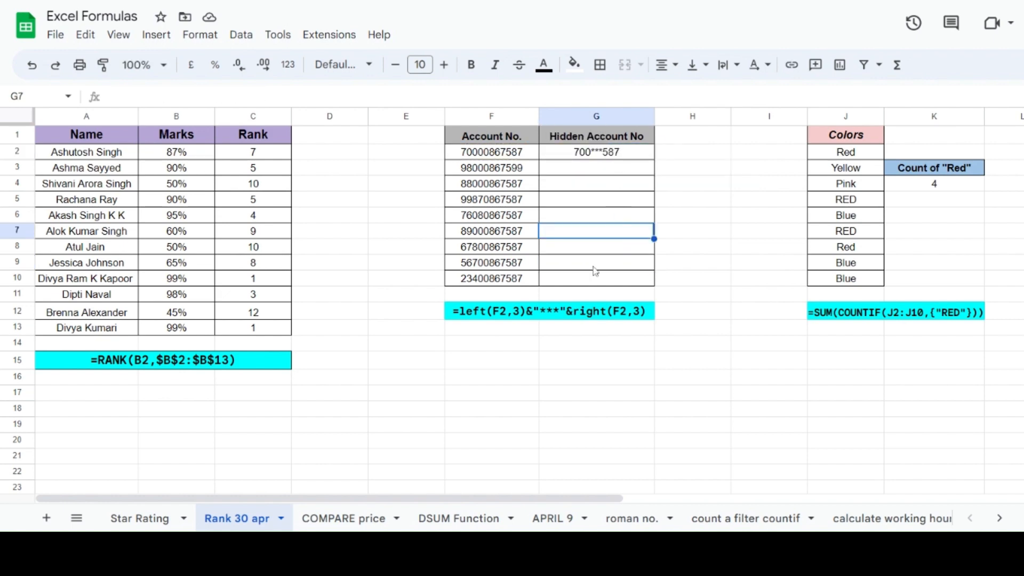
{"action": "left_click", "coordinate": [598, 160]}
{"action": "double_click", "coordinate": [598, 158]}
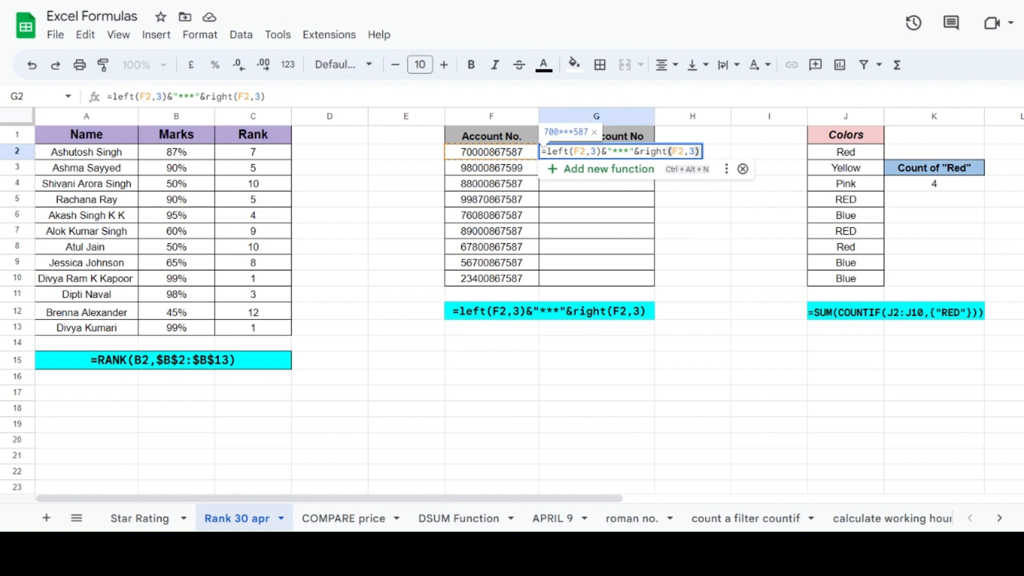
{"action": "left_click", "coordinate": [590, 234]}
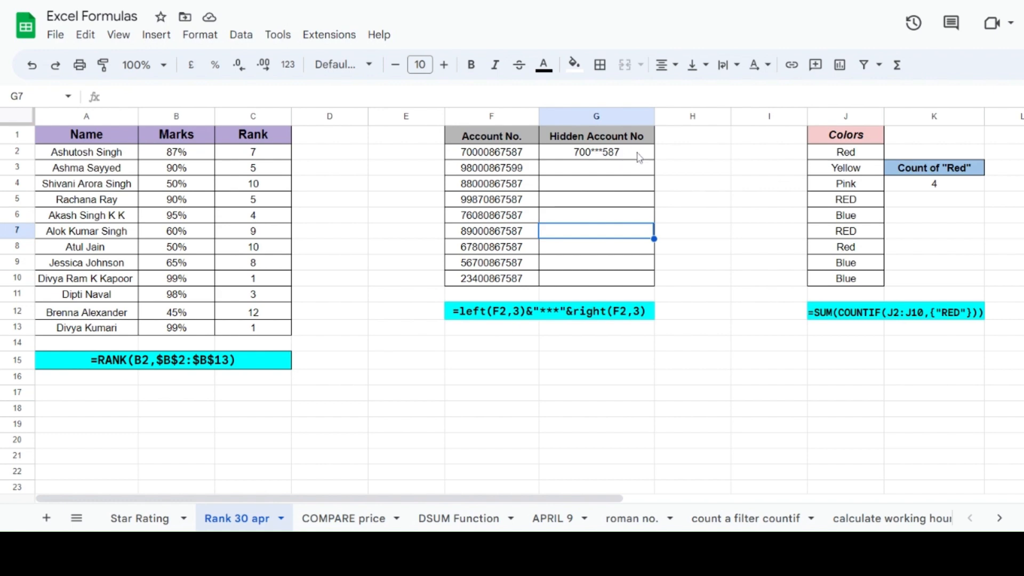
{"action": "left_click", "coordinate": [577, 169]}
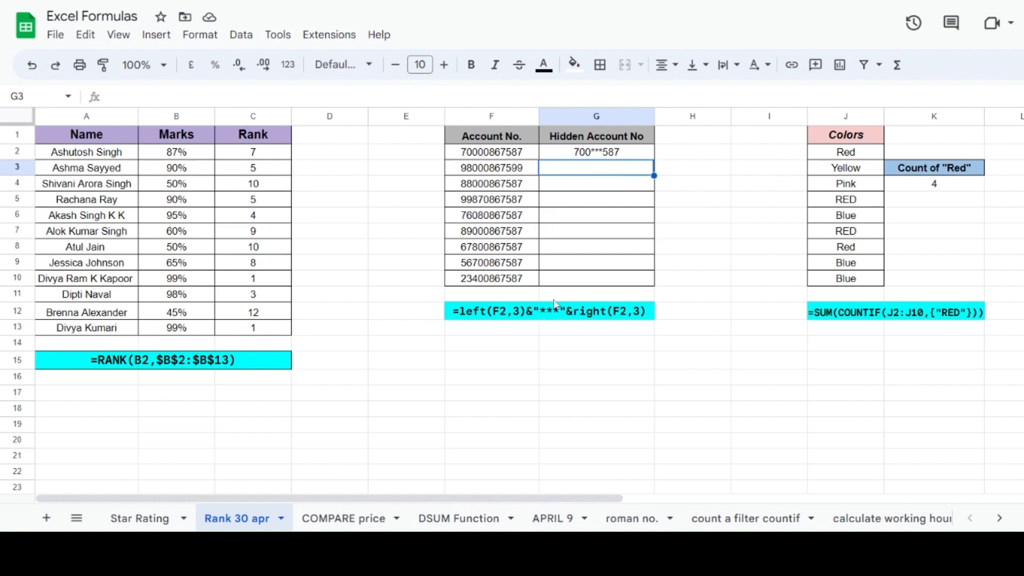
{"action": "left_click", "coordinate": [522, 318]}
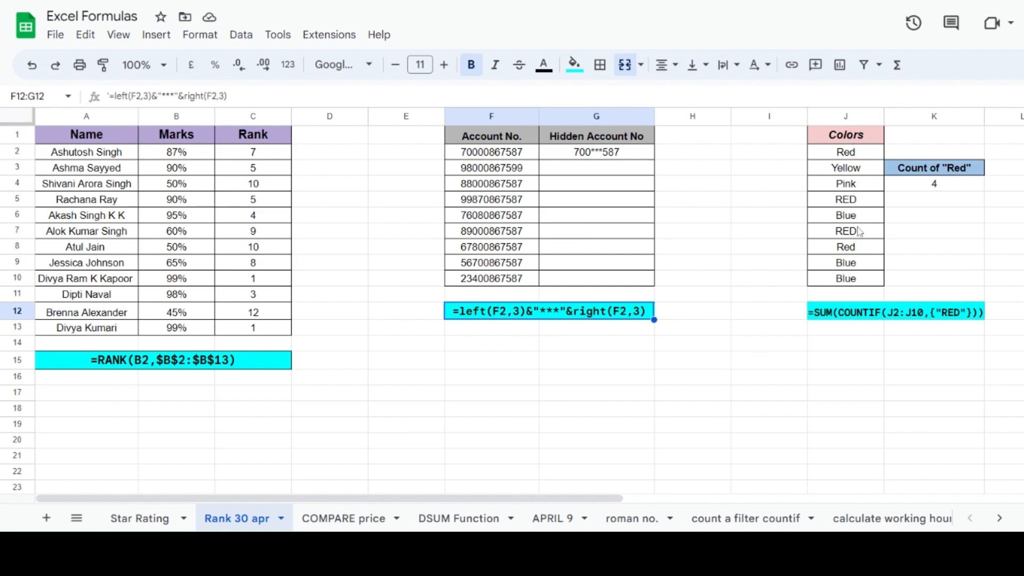
Step: Examine the Colors list in column J and the Count of "Red" formula in K4
{"action": "left_click", "coordinate": [832, 140]}
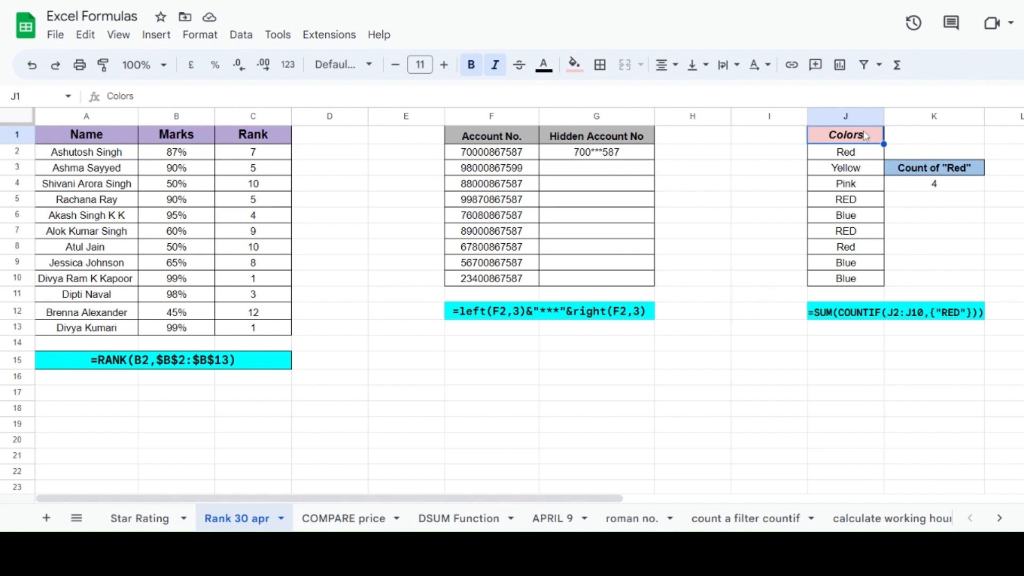
{"action": "left_click", "coordinate": [857, 155]}
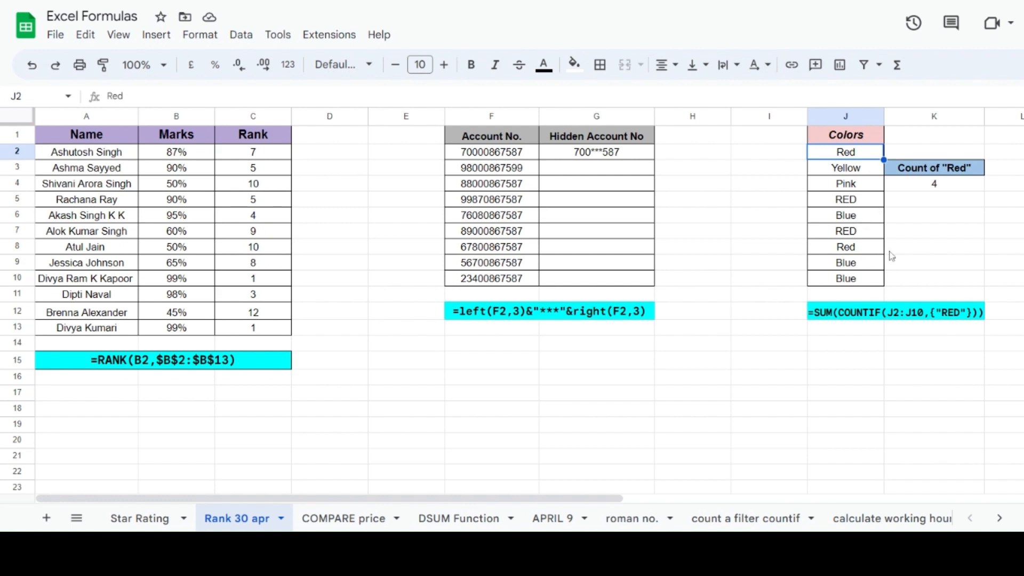
{"action": "left_click", "coordinate": [859, 170]}
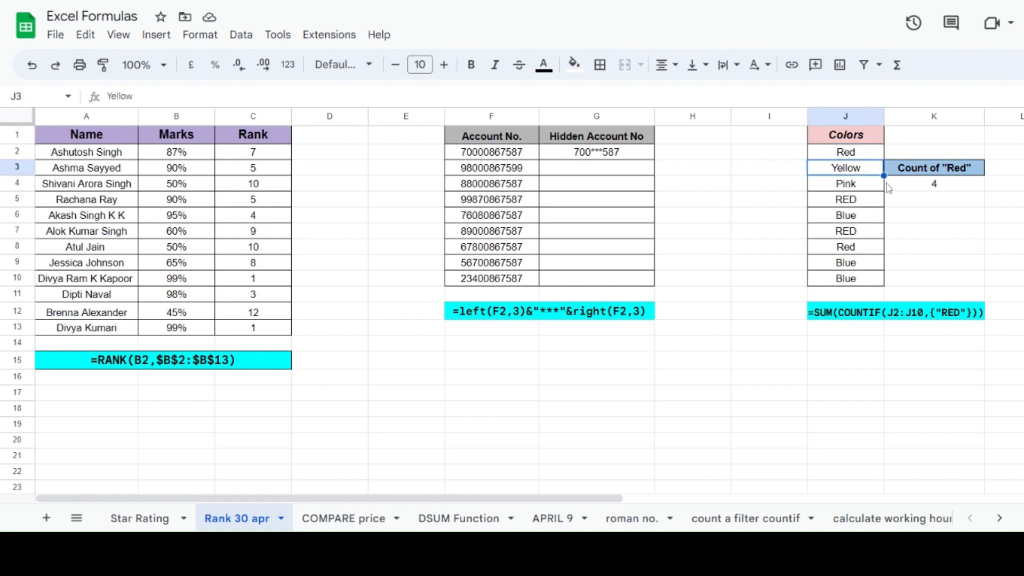
{"action": "left_click", "coordinate": [942, 189]}
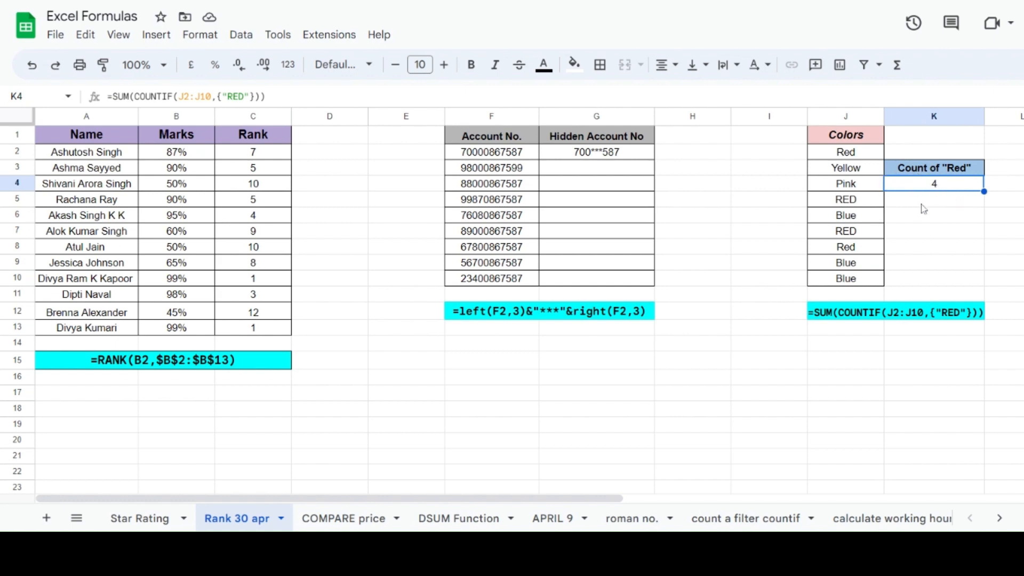
{"action": "left_click", "coordinate": [945, 205]}
{"action": "left_click", "coordinate": [944, 187]}
Step: Change the color in J4 to RED and check the entries from J2 to J8 against the red count
{"action": "left_click", "coordinate": [856, 190]}
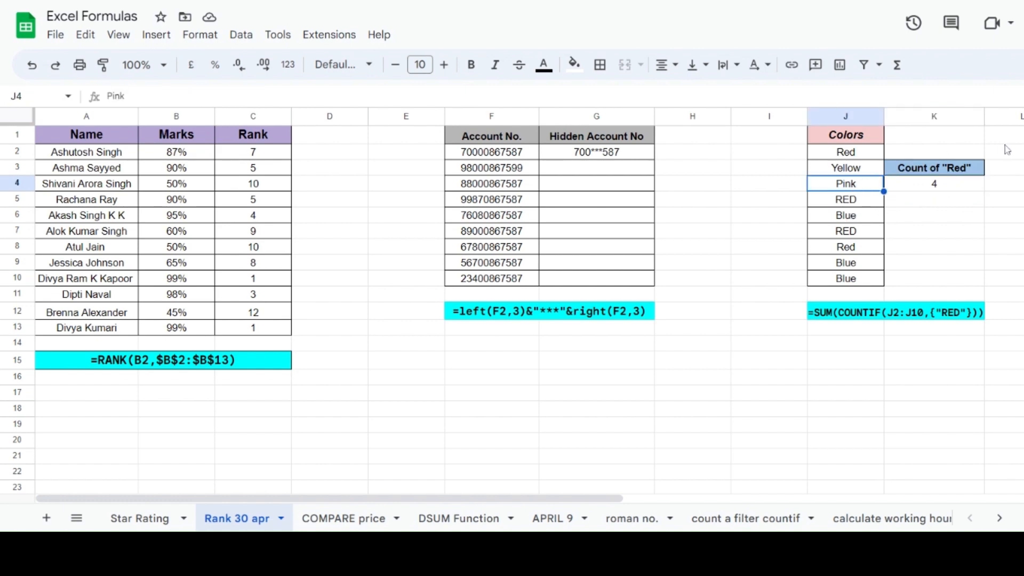
{"action": "type", "text": "RED"}
{"action": "key", "text": "Return"}
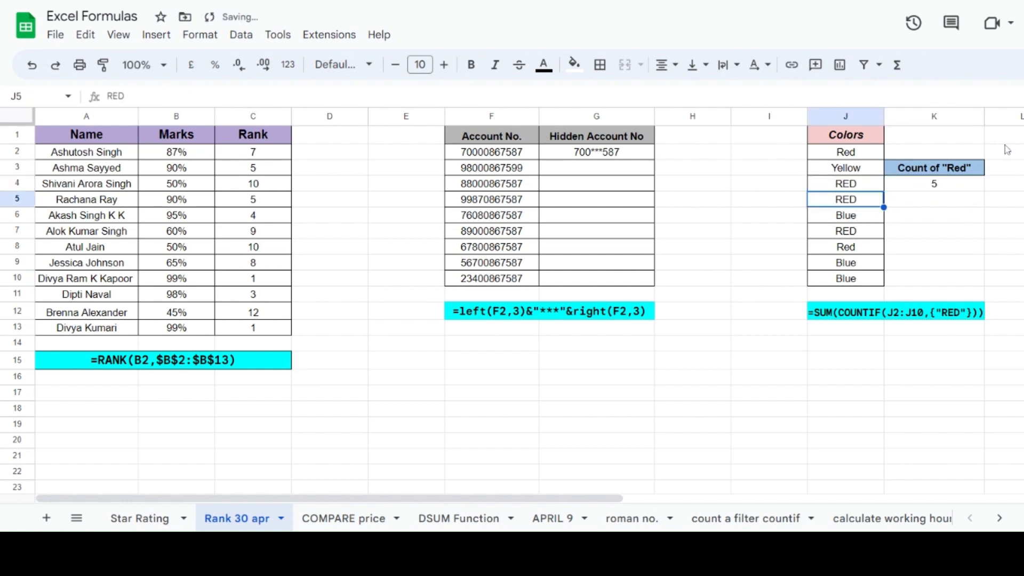
{"action": "left_click", "coordinate": [855, 159]}
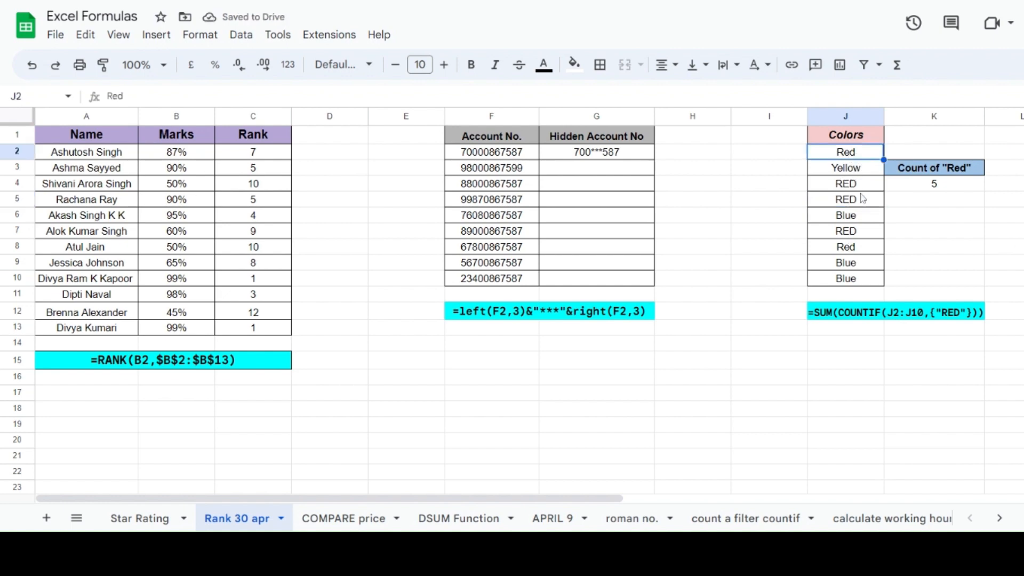
{"action": "left_click", "coordinate": [856, 184]}
{"action": "left_click", "coordinate": [860, 201]}
{"action": "left_click", "coordinate": [860, 216]}
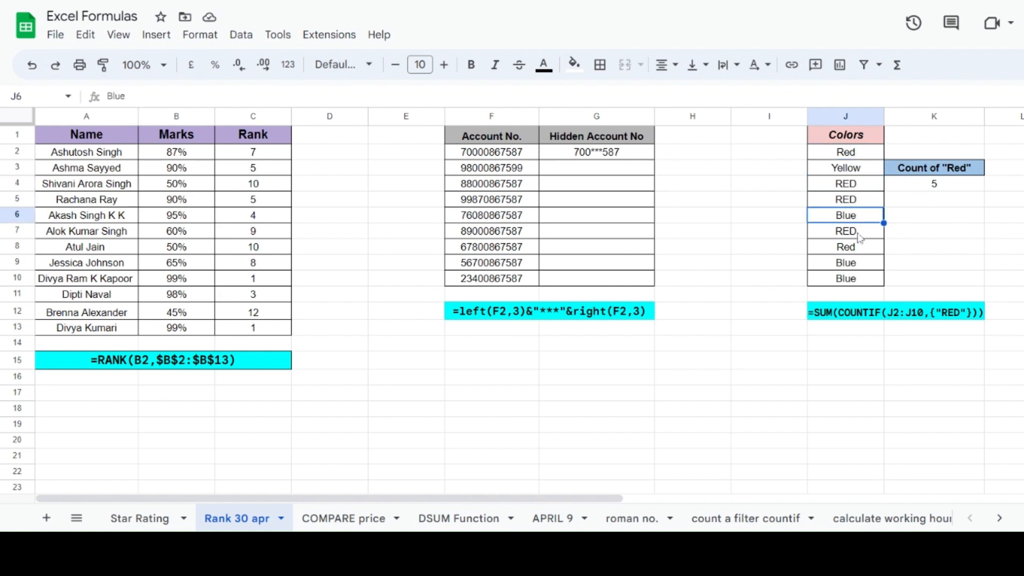
{"action": "left_click", "coordinate": [860, 233]}
{"action": "left_click", "coordinate": [860, 251]}
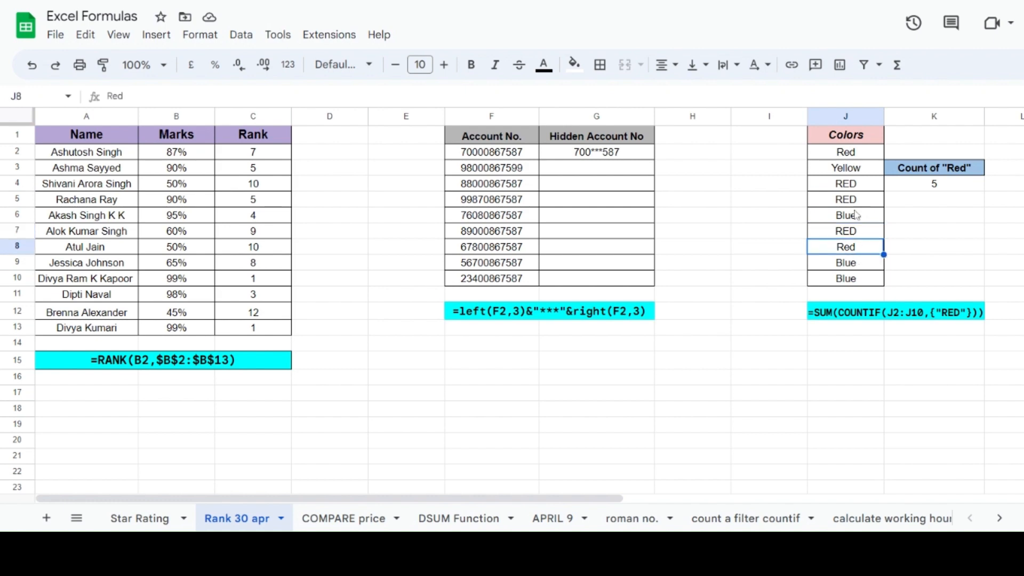
Step: Replace the color in J5 of the Colors list with WHITE
{"action": "key", "text": "ctrl+a"}
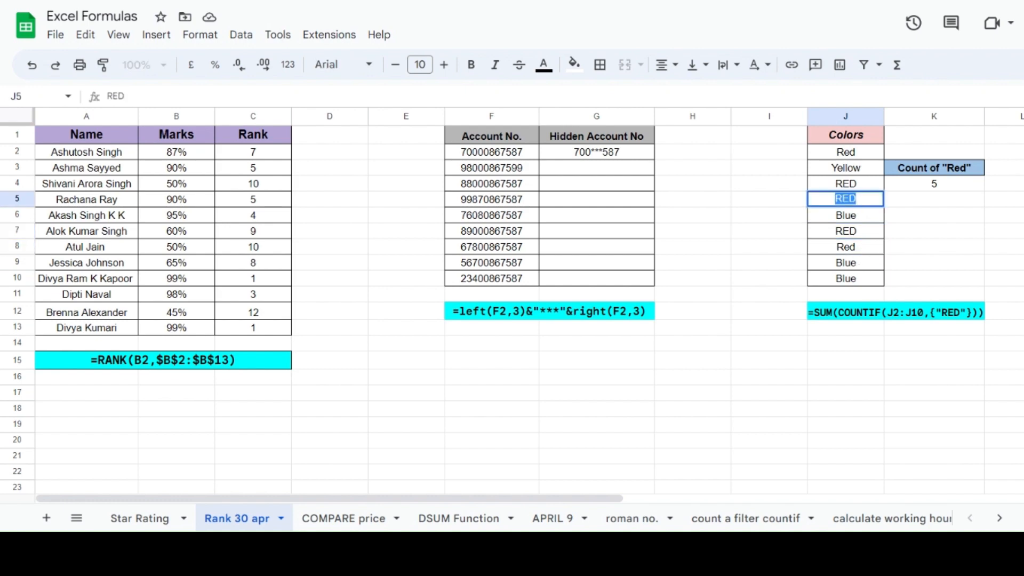
{"action": "type", "text": "WHIT"}
{"action": "key", "text": "BackSpace"}
{"action": "key", "text": "BackSpace"}
{"action": "type", "text": "ITE"}
{"action": "key", "text": "Return"}
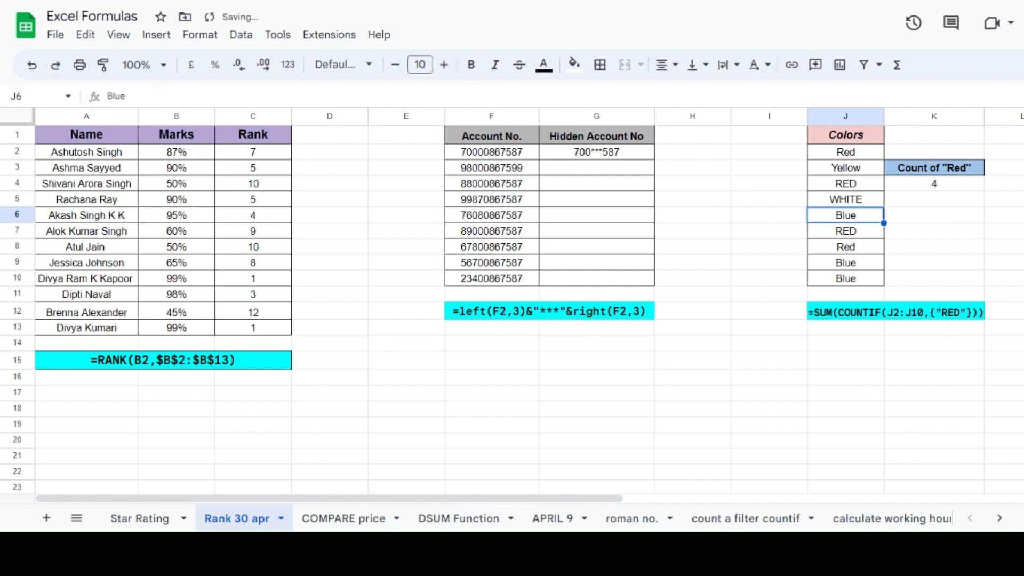
Step: Replace the color in J7 with BLACK and check the first entry of the Colors list
{"action": "left_click", "coordinate": [853, 236]}
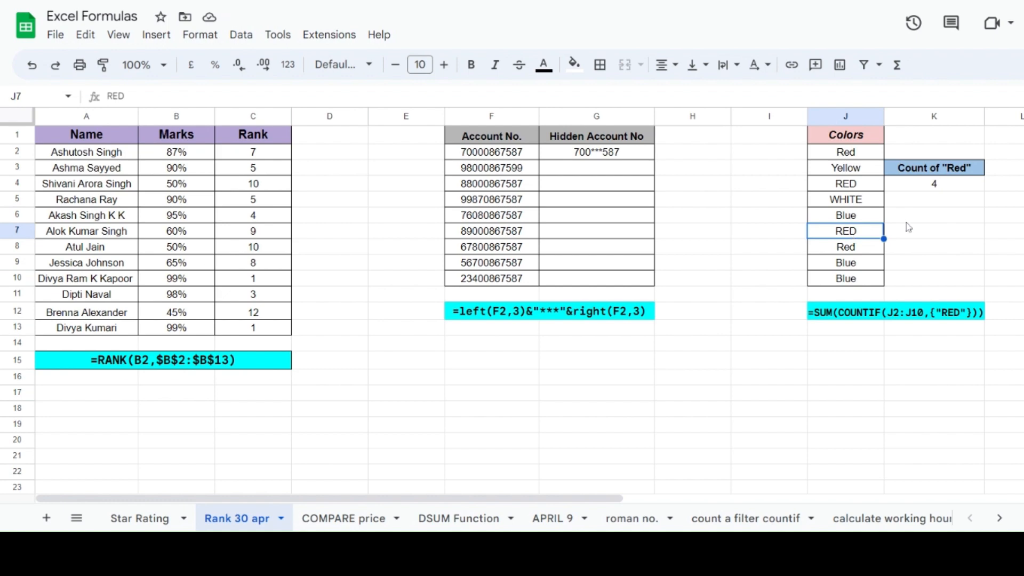
{"action": "type", "text": "BLACK"}
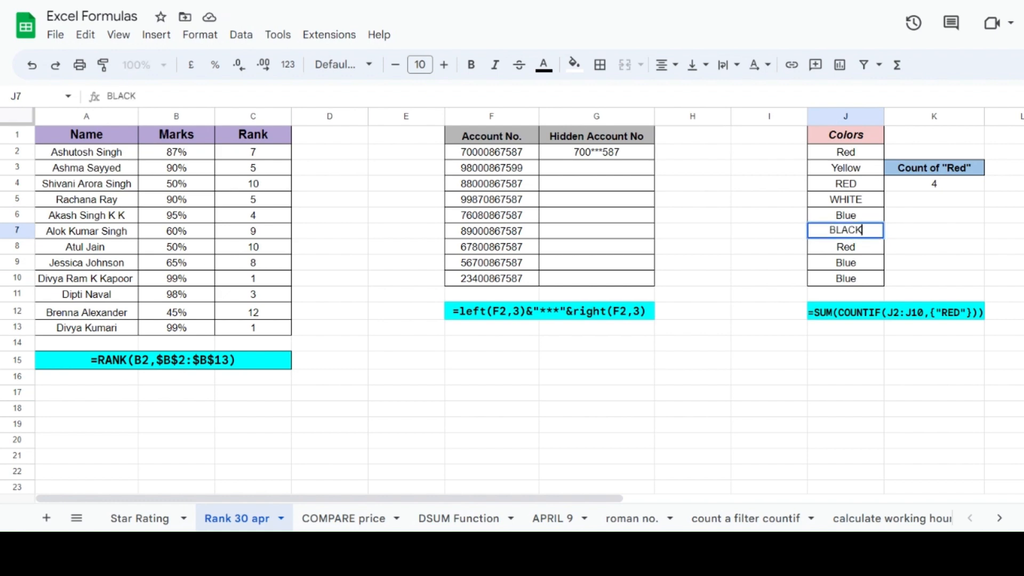
{"action": "key", "text": "Return"}
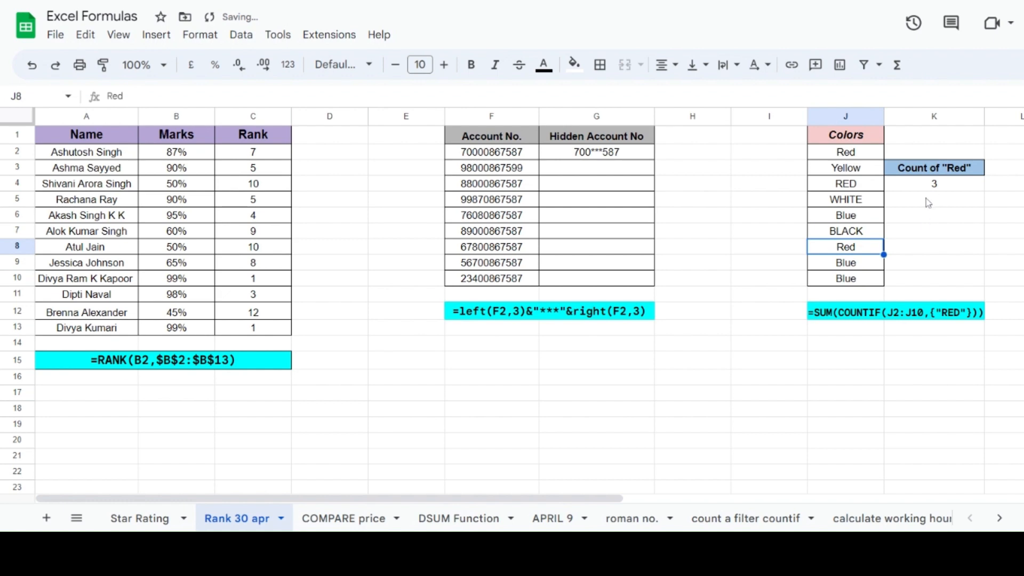
{"action": "left_click", "coordinate": [855, 153]}
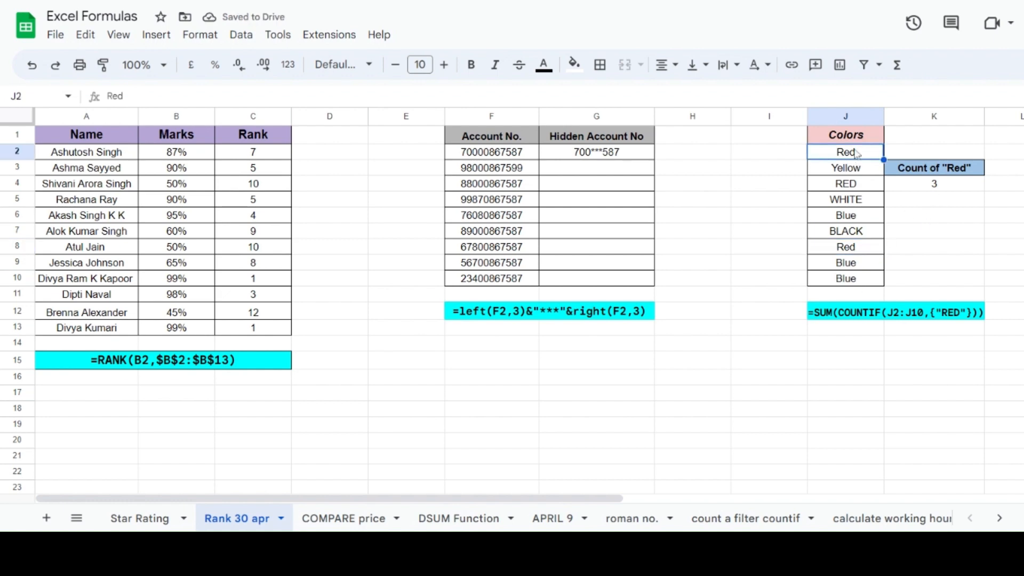
Step: Replace the color in J2 of the Colors list with PINK and check the red count in K4
{"action": "type", "text": "PINK"}
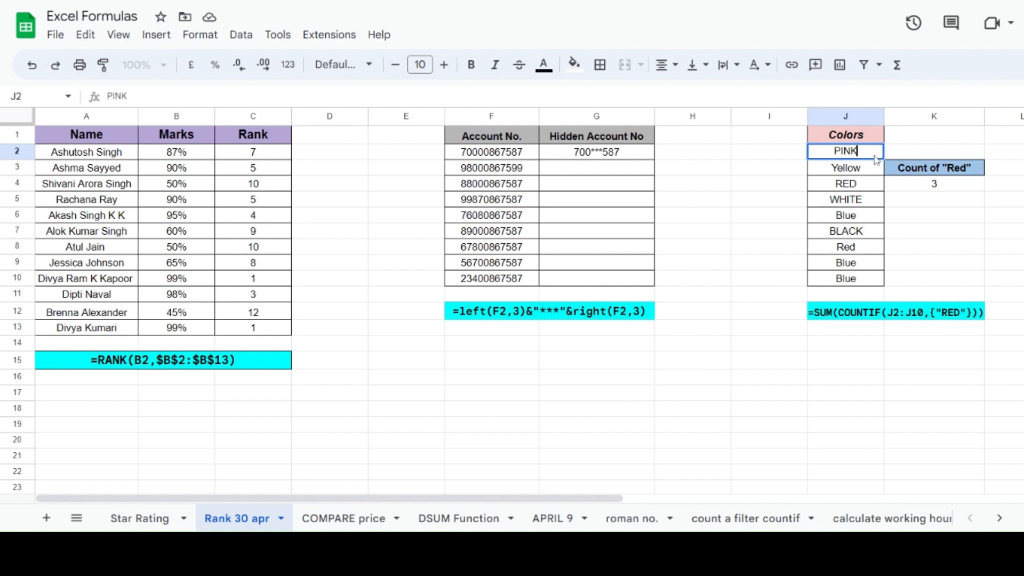
{"action": "key", "text": "Return"}
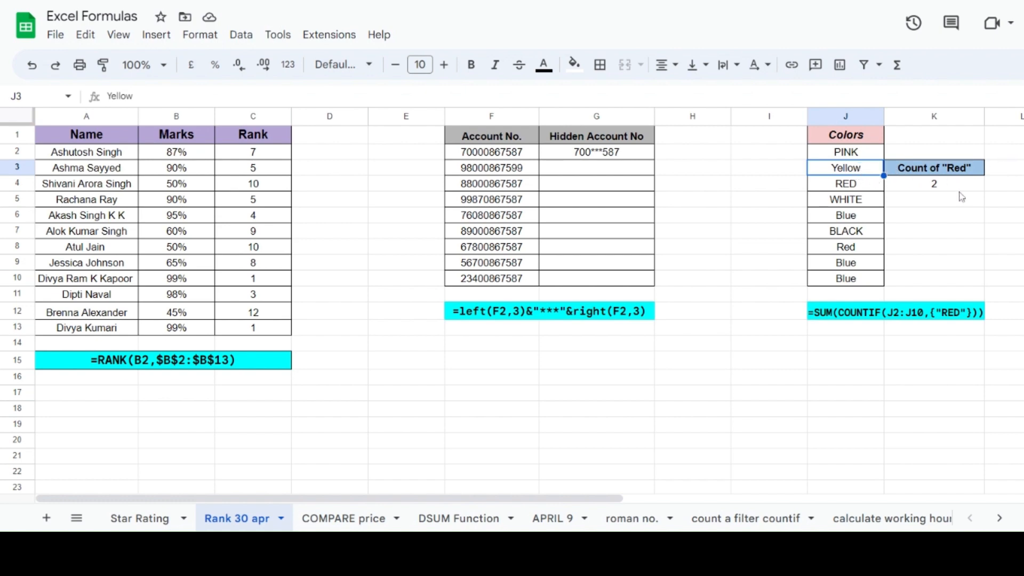
{"action": "left_click", "coordinate": [960, 173]}
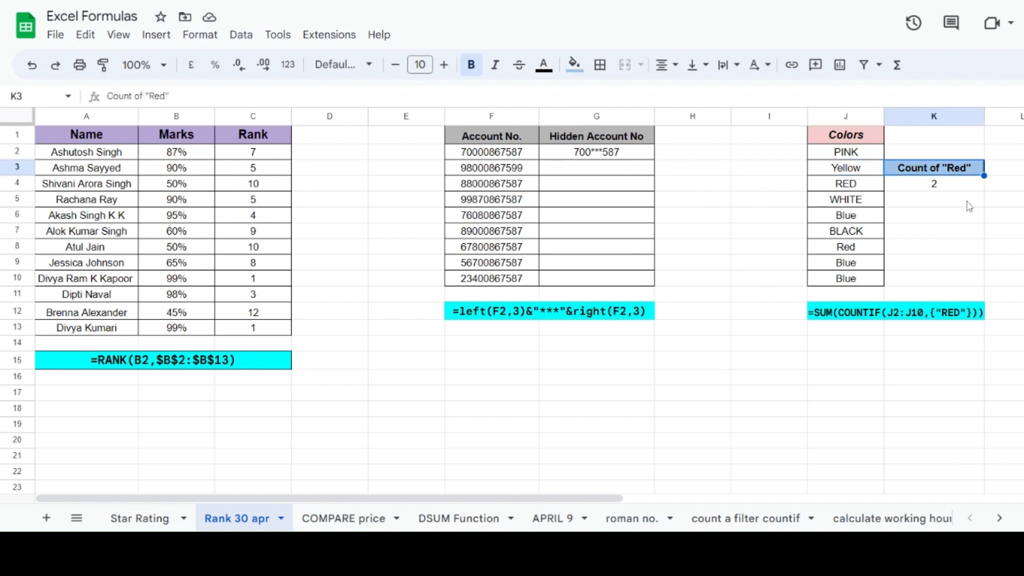
{"action": "left_click", "coordinate": [977, 187]}
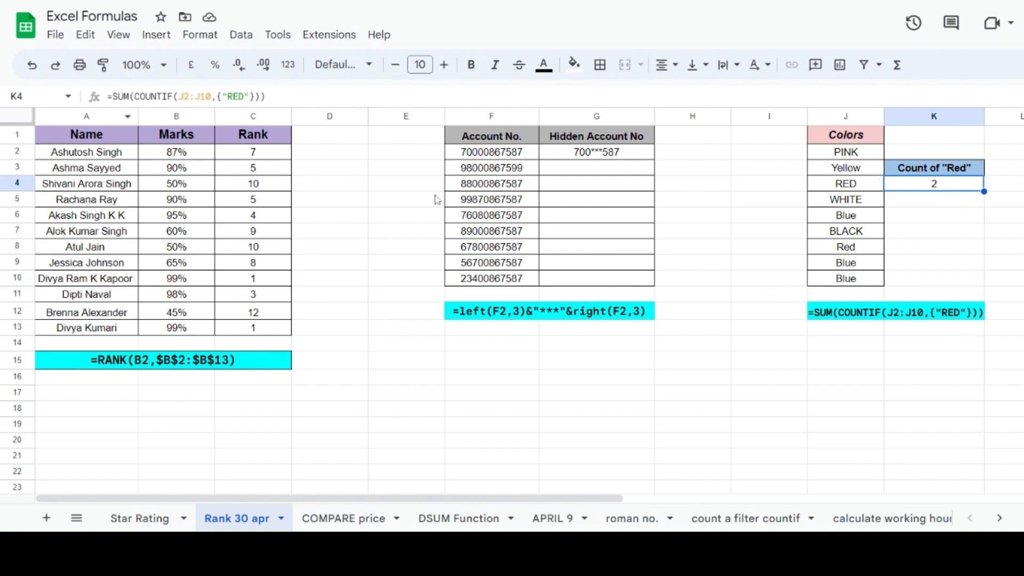
Step: Clear the ranks in C2:C13 and check the name, marks and rank cells in rows 2 and 4
{"action": "left_click", "coordinate": [185, 156]}
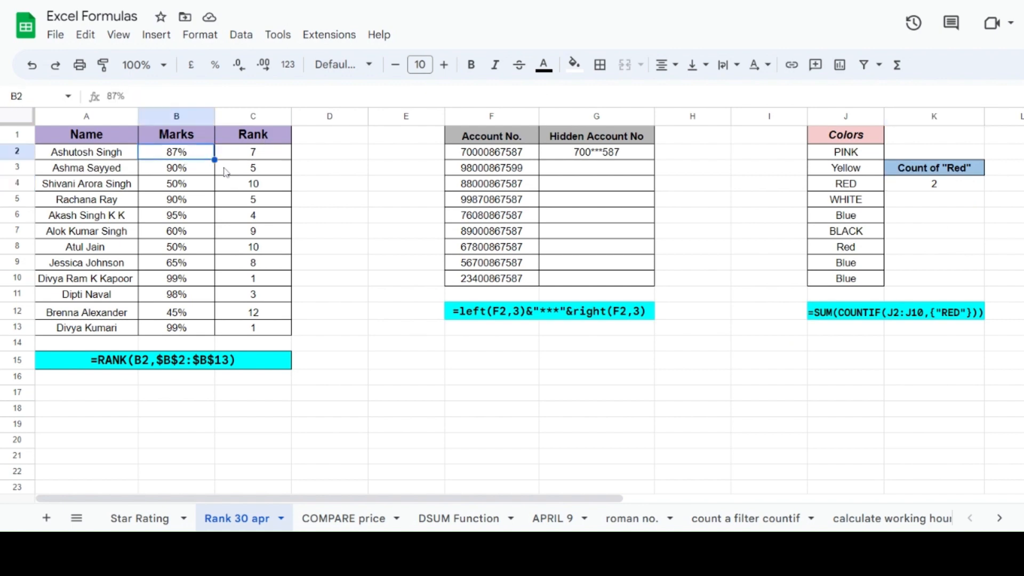
{"action": "left_click_drag", "start_coordinate": [256, 155], "coordinate": [244, 330]}
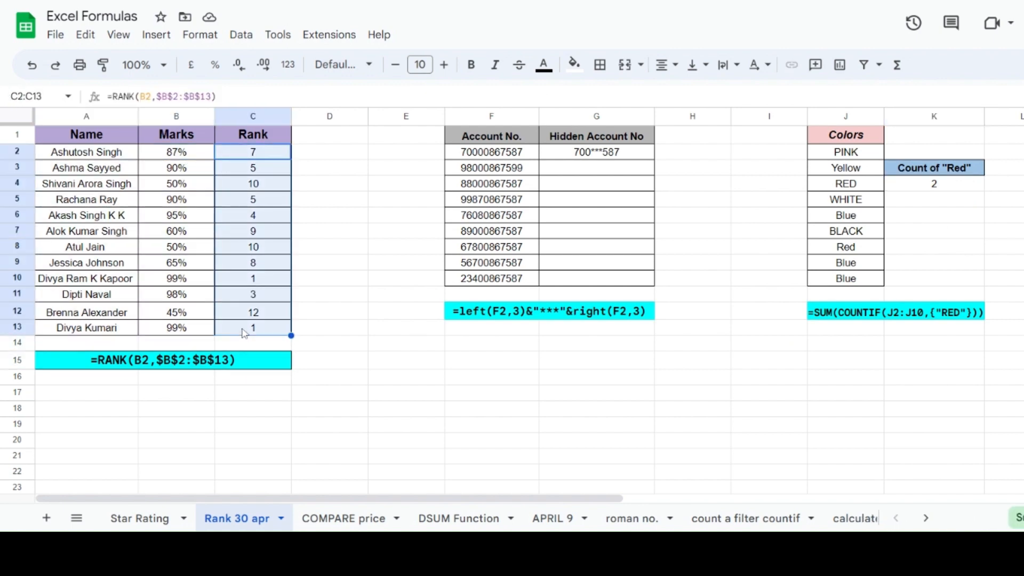
{"action": "key", "text": "Delete"}
{"action": "left_click", "coordinate": [438, 187]}
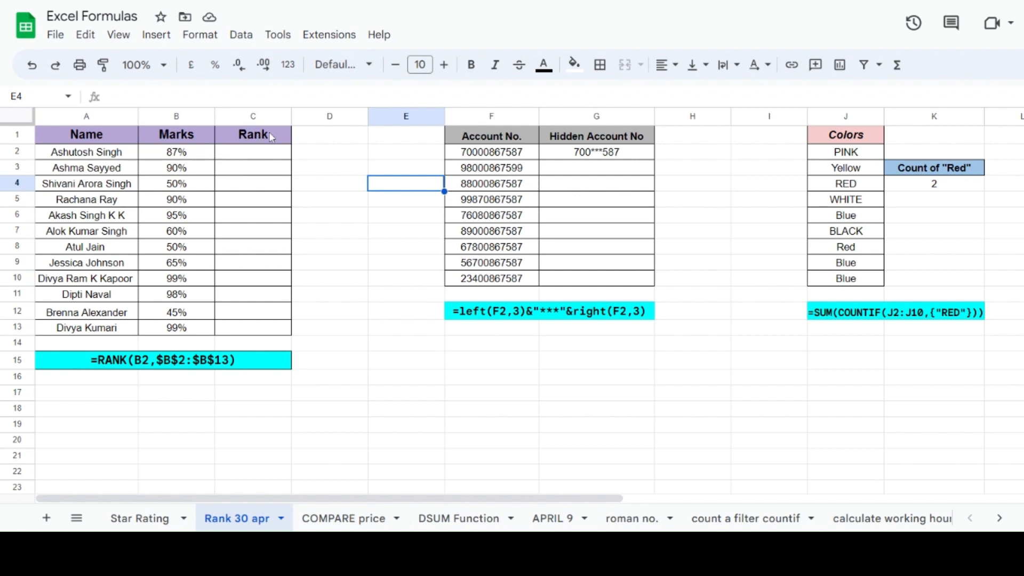
{"action": "left_click", "coordinate": [99, 160]}
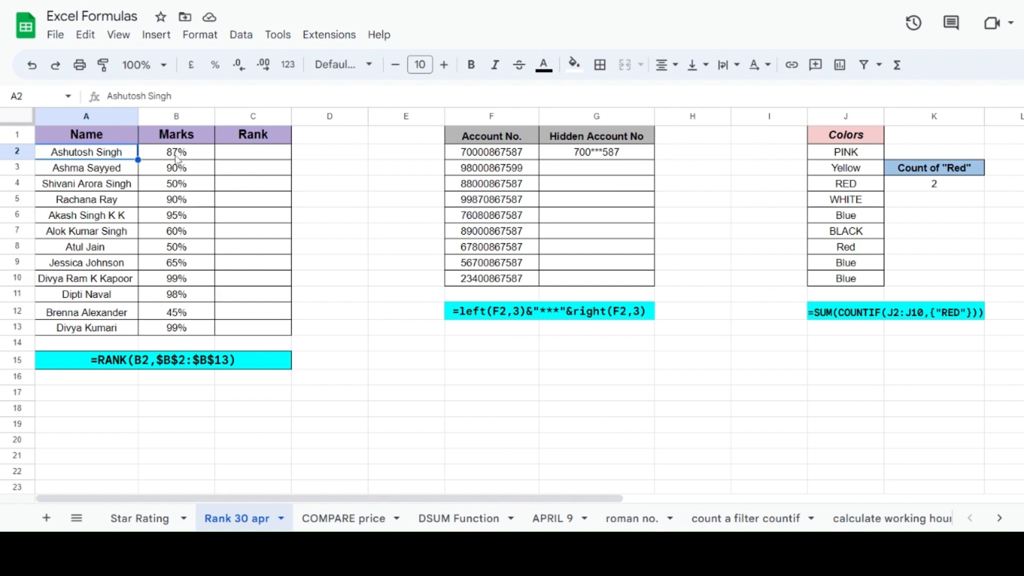
{"action": "left_click", "coordinate": [245, 155]}
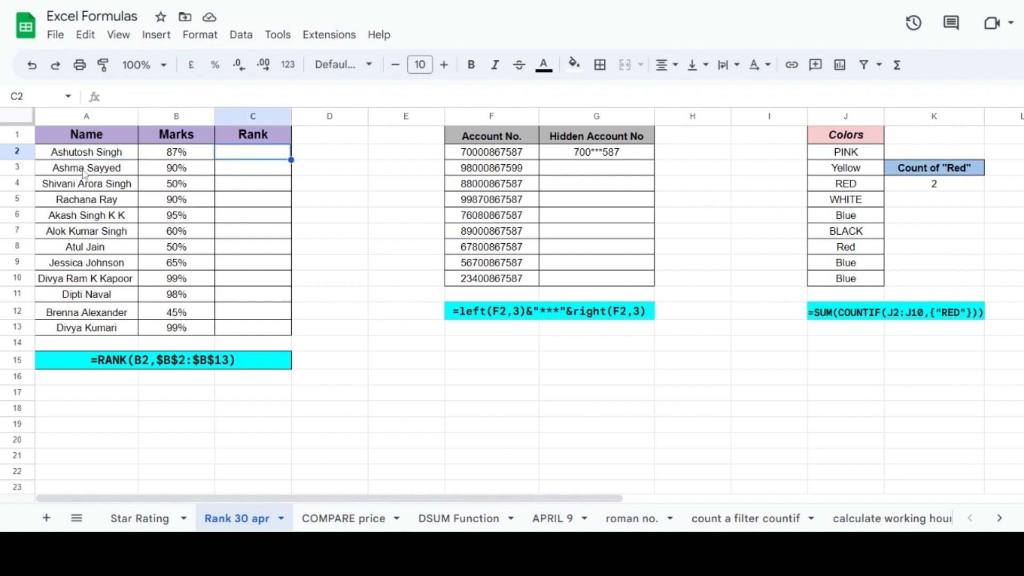
{"action": "left_click", "coordinate": [196, 187]}
{"action": "left_click", "coordinate": [250, 187]}
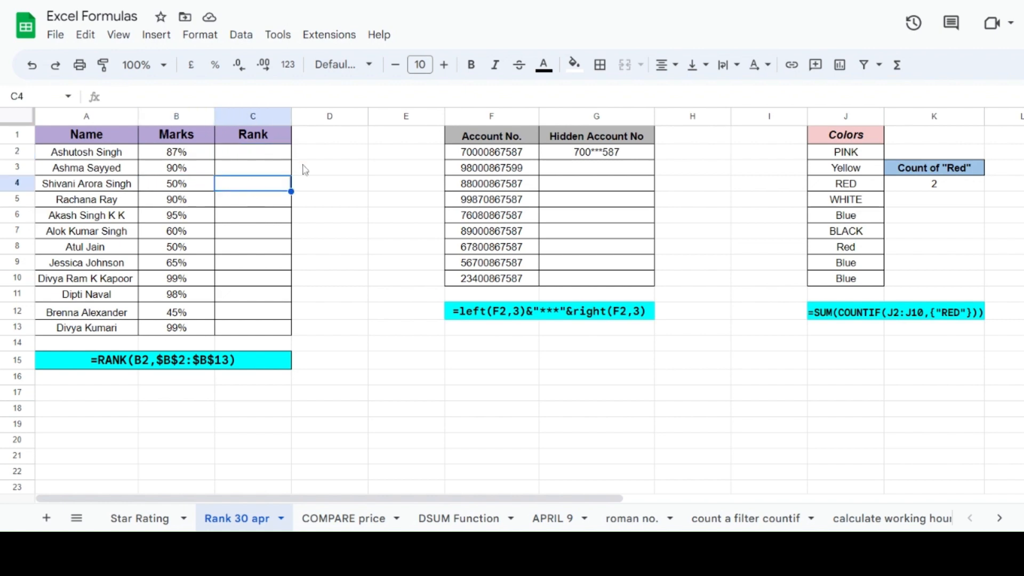
Step: Enter a RANK formula in C2 that refers to the marks range B2:B13
{"action": "left_click", "coordinate": [254, 155]}
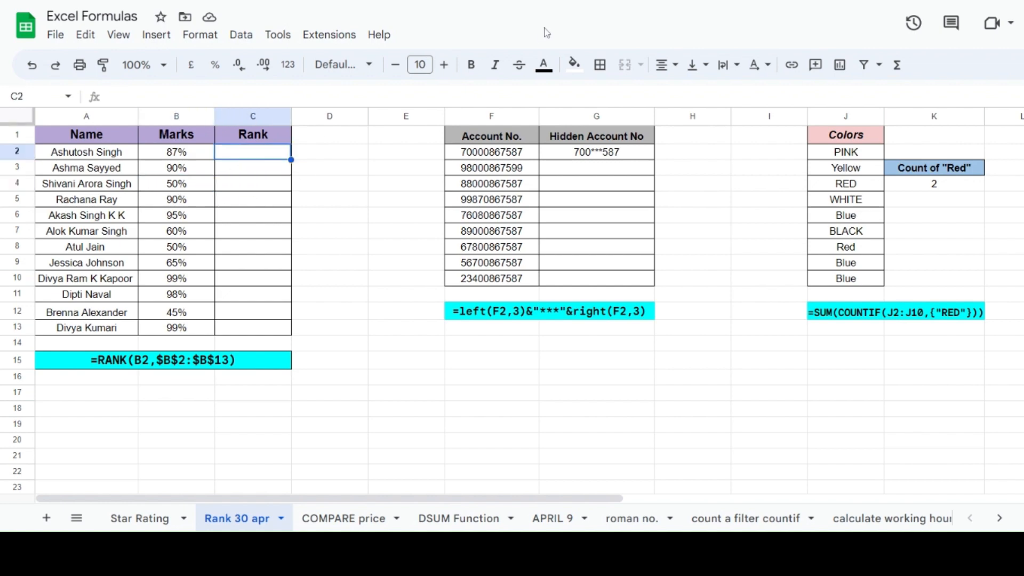
{"action": "type", "text": "="}
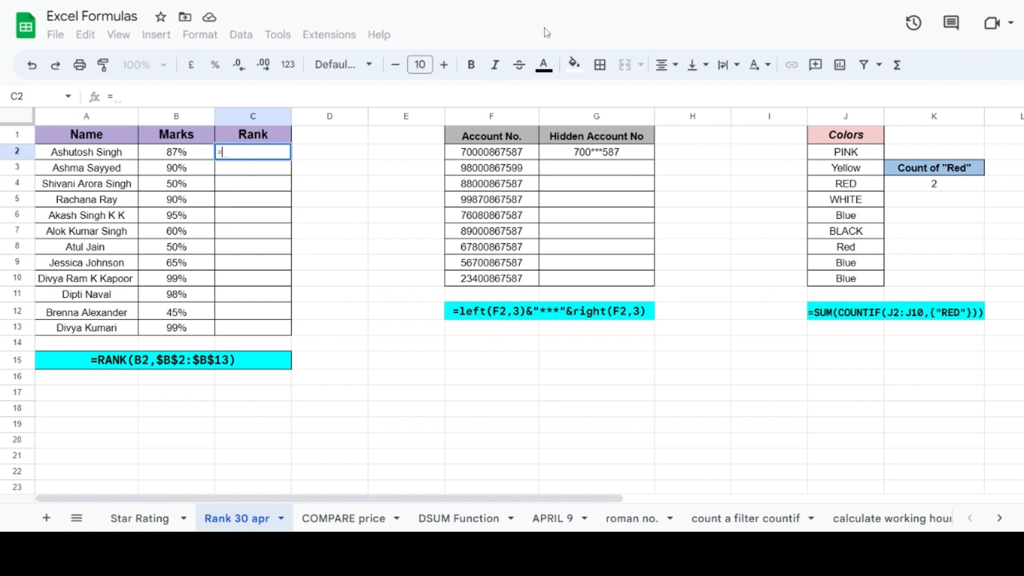
{"action": "type", "text": "RANK"}
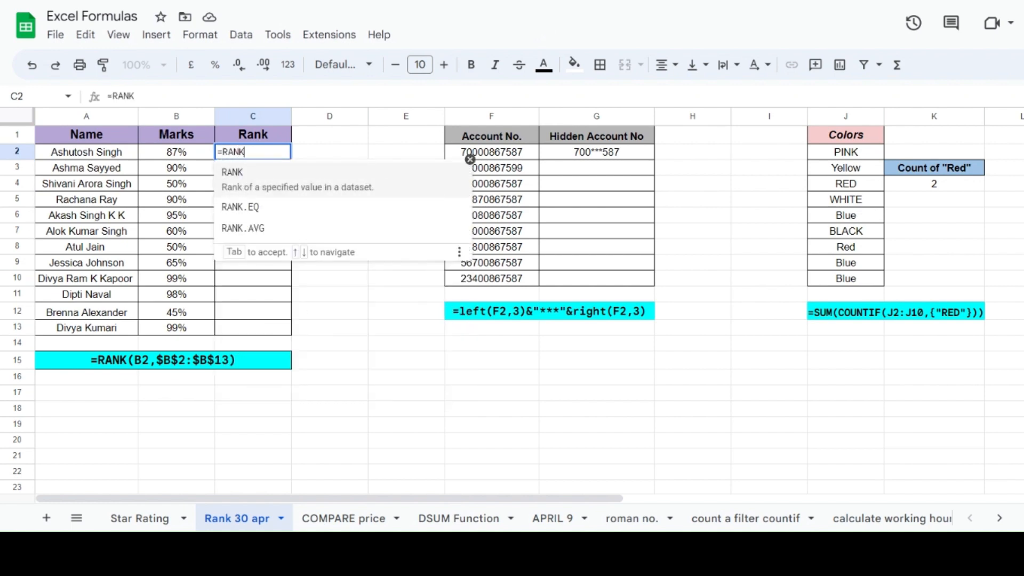
{"action": "type", "text": "("}
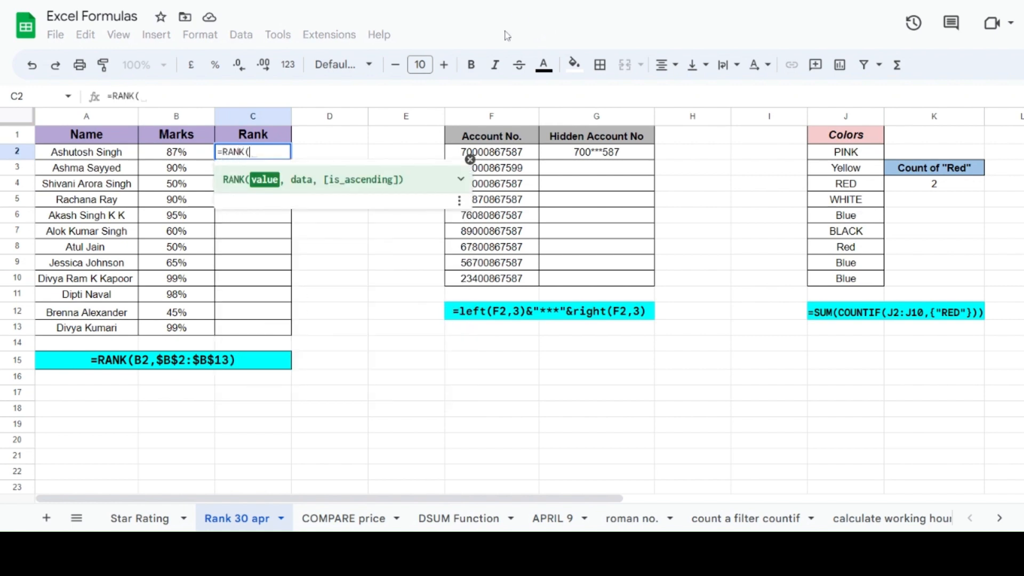
{"action": "left_click_drag", "start_coordinate": [194, 152], "coordinate": [195, 335]}
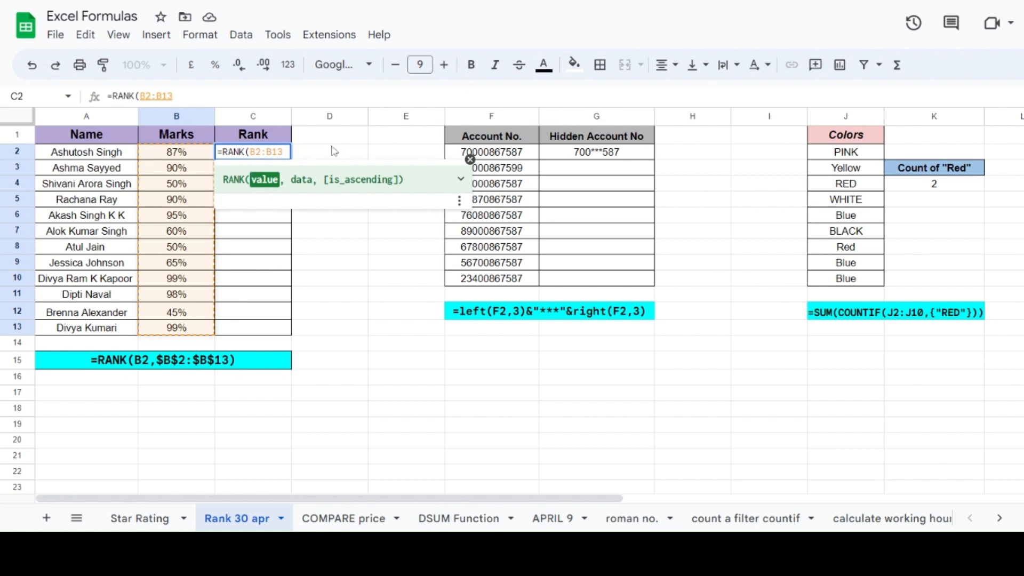
{"action": "left_click", "coordinate": [256, 152]}
{"action": "left_click", "coordinate": [250, 152]}
{"action": "left_click", "coordinate": [192, 154]}
Step: Make the marks range in the C2 RANK formula absolute as $B$2:$B$13
{"action": "double_click", "coordinate": [252, 157]}
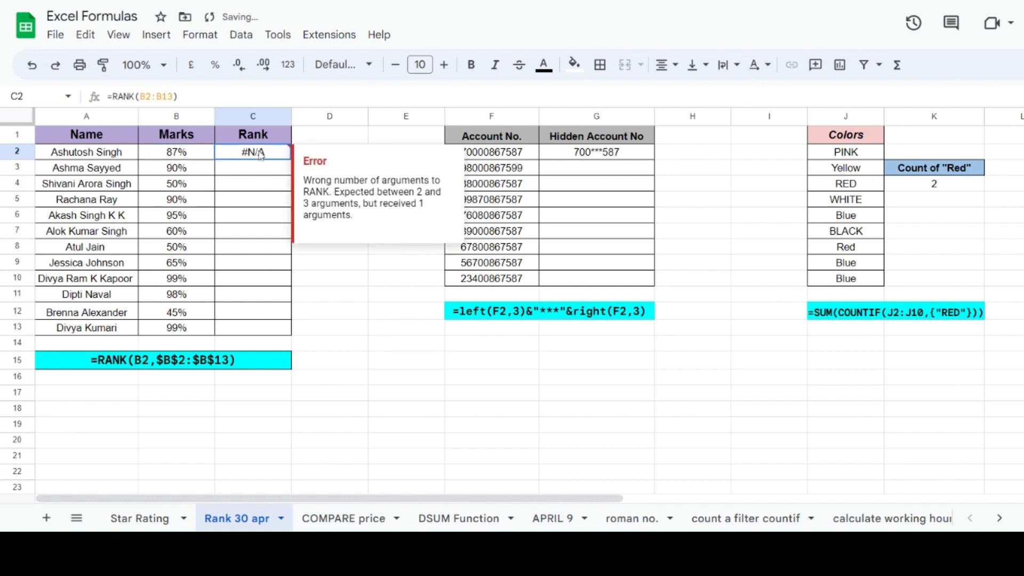
{"action": "left_click", "coordinate": [256, 152]}
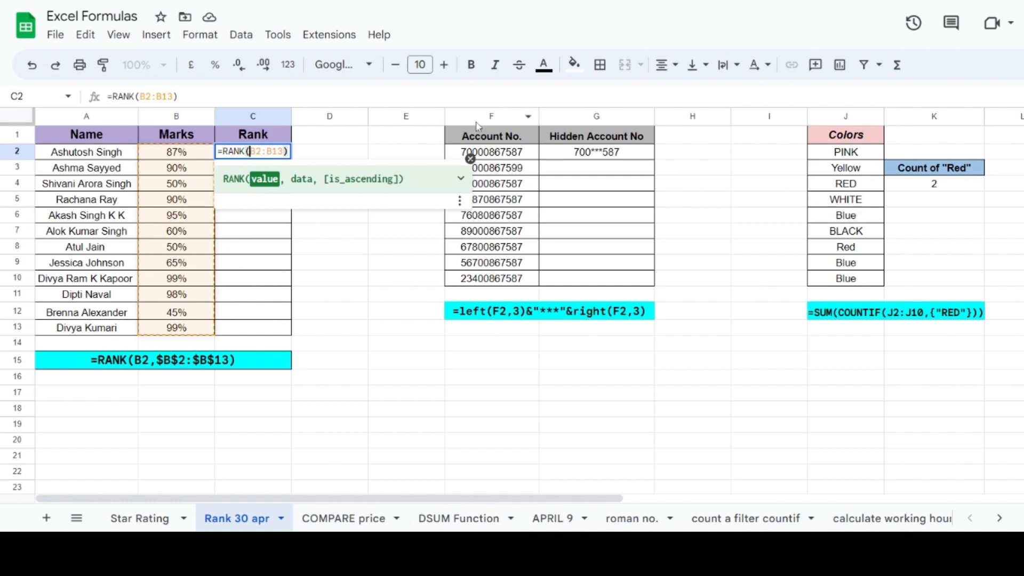
{"action": "type", "text": "$"}
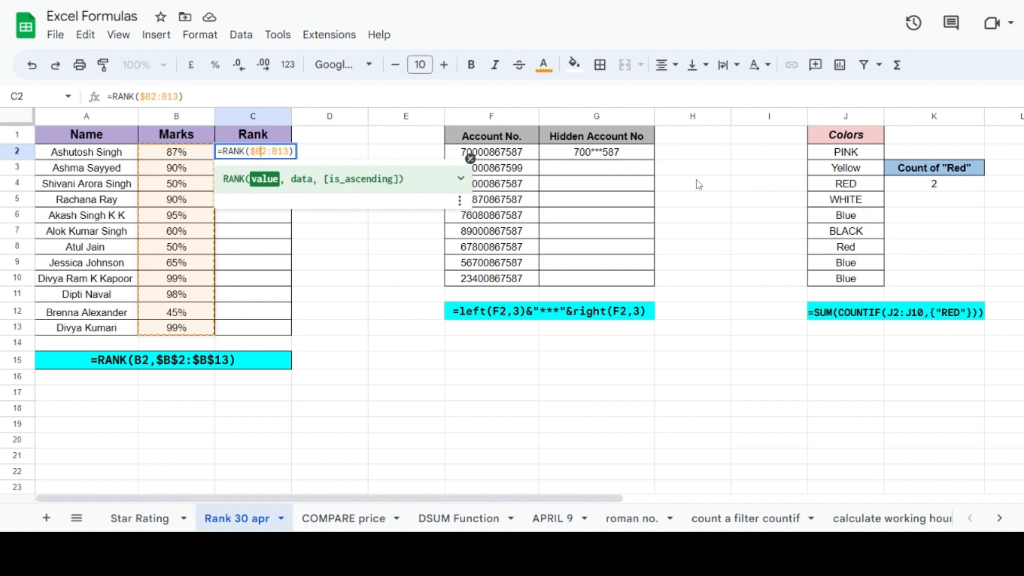
{"action": "type", "text": "$B$2:"}
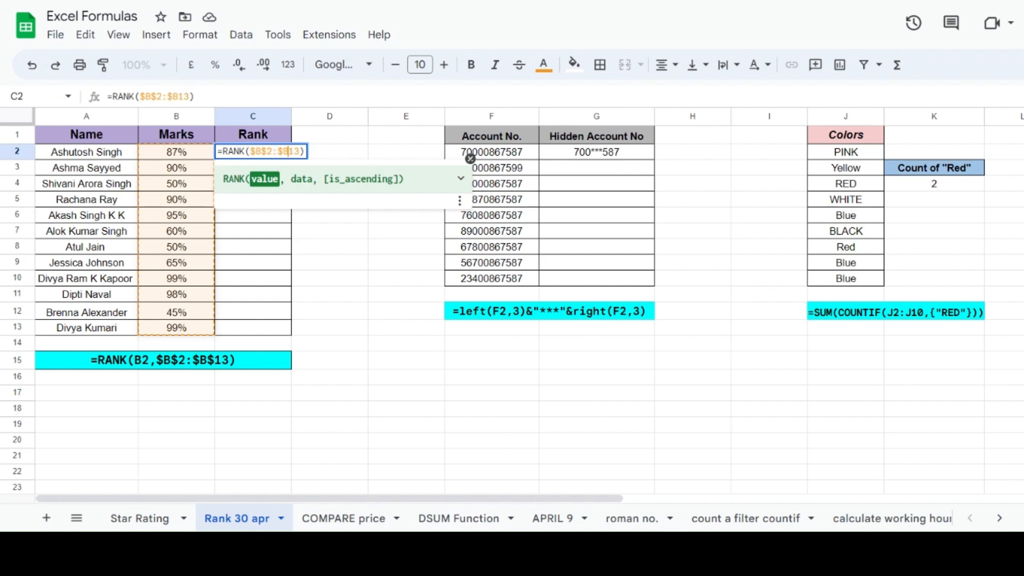
{"action": "type", "text": "$"}
{"action": "key", "text": "Left"}
{"action": "key", "text": "Left"}
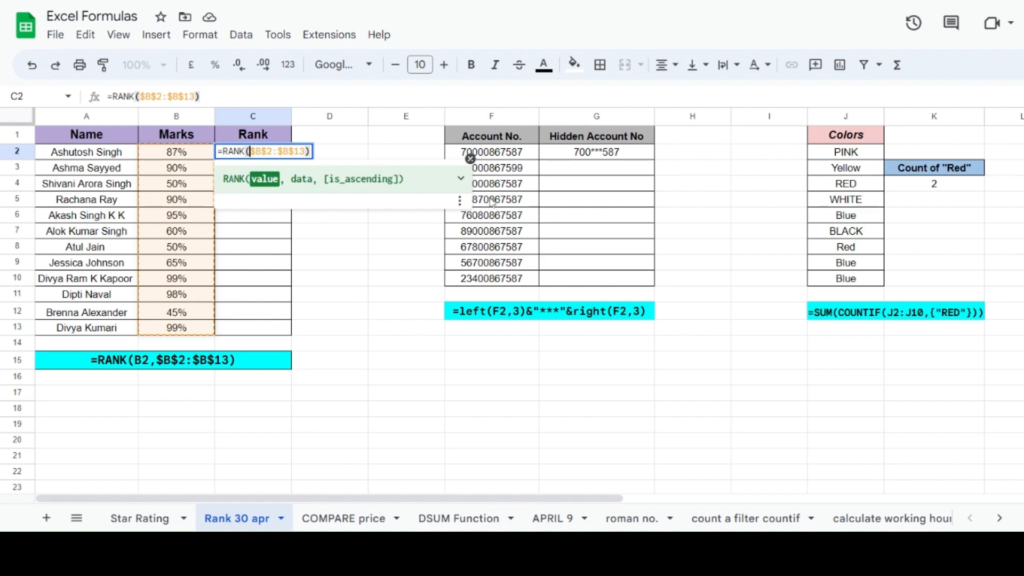
Step: Insert B2 as the value argument before the range, completing the C2 formula as =RANK(B2,$B$2:$B$13)
{"action": "type", "text": "B2"}
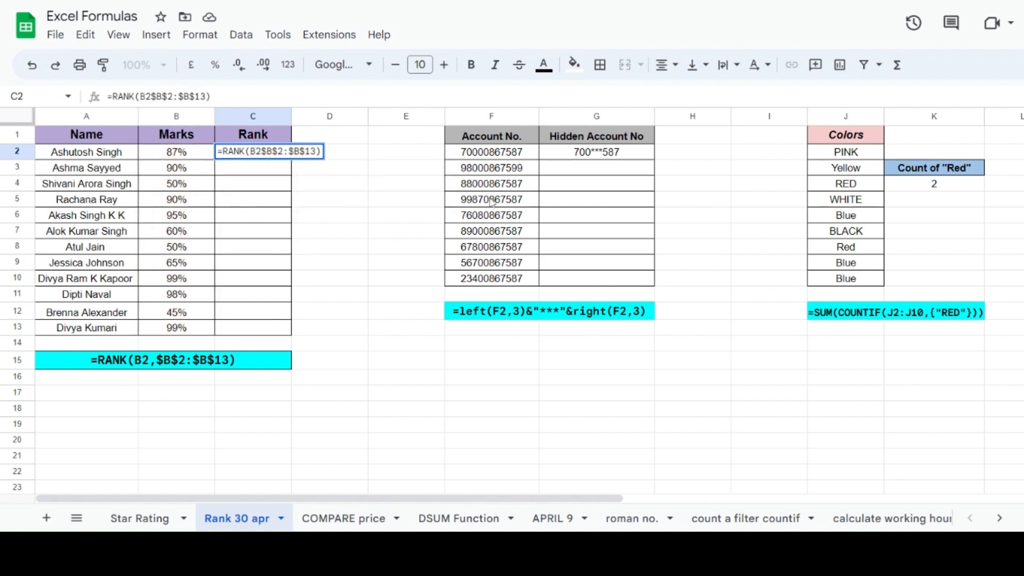
{"action": "type", "text": ","}
{"action": "key", "text": "Return"}
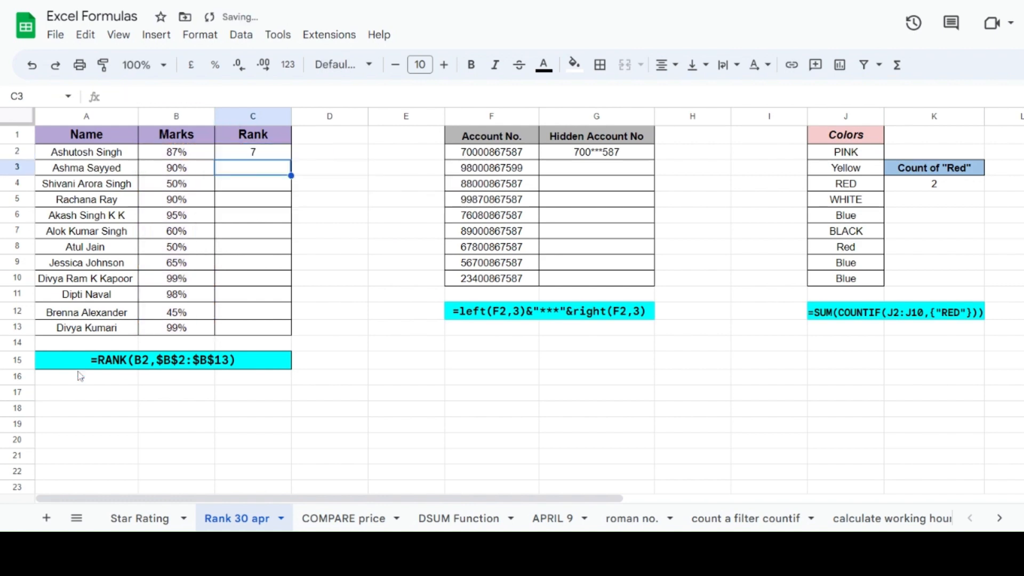
Step: Fill the RANK formula from C2 down to C13 and check the copied formulas between C3 and C9
{"action": "left_click", "coordinate": [269, 155]}
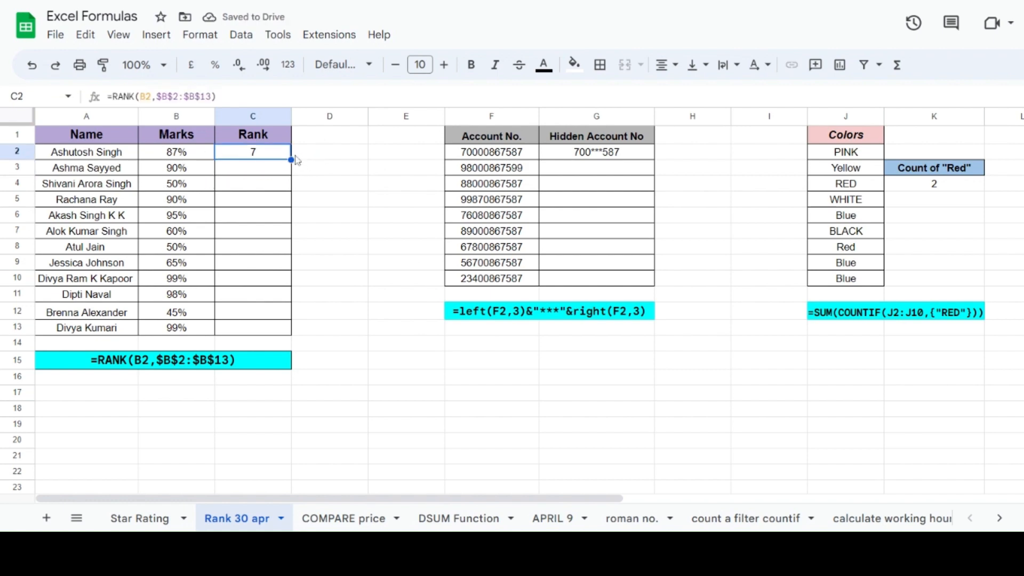
{"action": "left_click_drag", "start_coordinate": [291, 159], "coordinate": [293, 333]}
{"action": "left_click", "coordinate": [254, 168]}
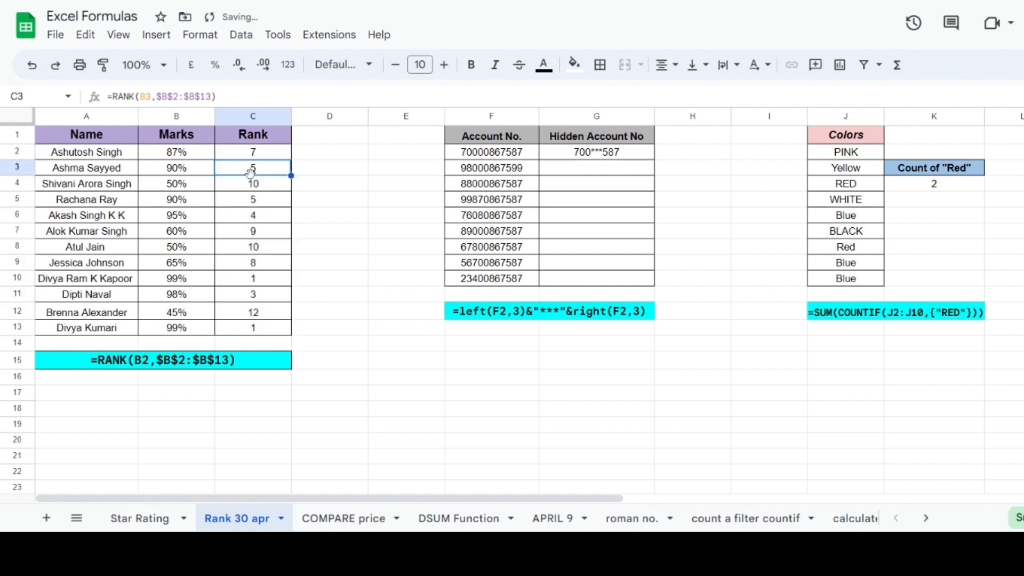
{"action": "left_click", "coordinate": [276, 186]}
{"action": "left_click", "coordinate": [275, 200]}
{"action": "left_click", "coordinate": [275, 247]}
{"action": "left_click", "coordinate": [270, 264]}
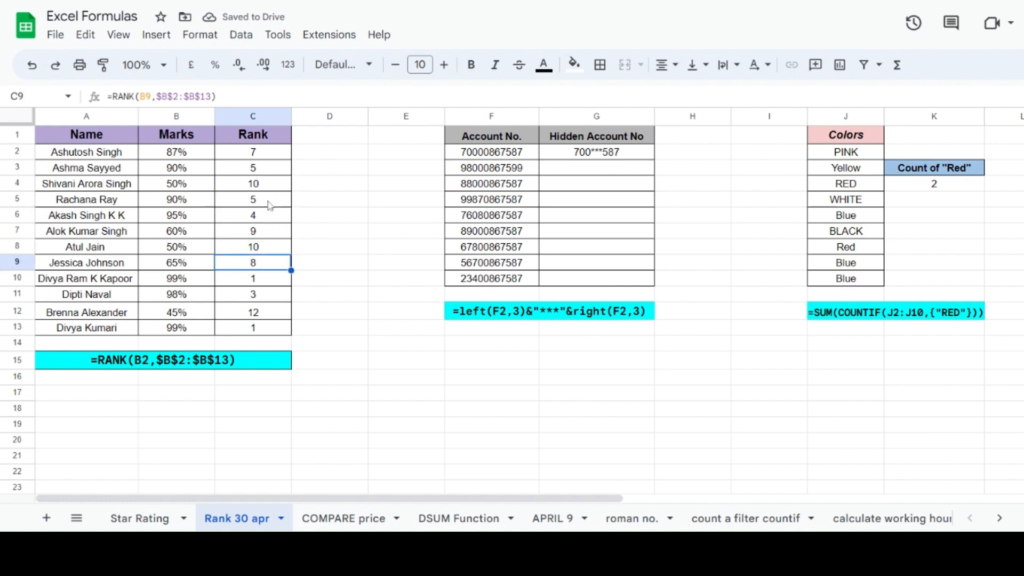
Step: Compare the marks in B3 to B6 with the corresponding ranks in column C
{"action": "left_click", "coordinate": [209, 176]}
{"action": "left_click", "coordinate": [270, 178]}
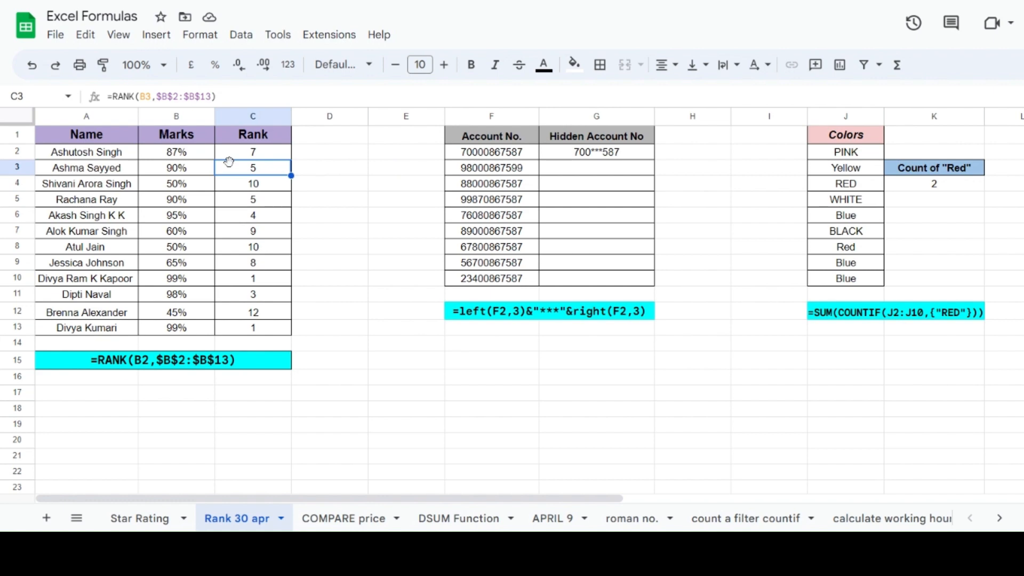
{"action": "left_click", "coordinate": [191, 187]}
{"action": "left_click", "coordinate": [273, 184]}
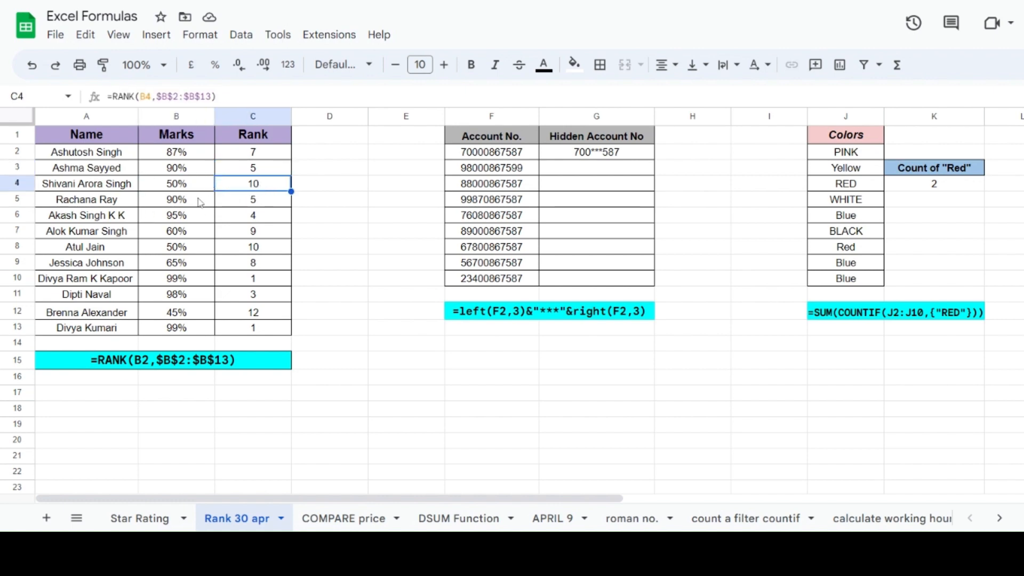
{"action": "left_click", "coordinate": [201, 203]}
{"action": "left_click", "coordinate": [260, 200]}
{"action": "left_click", "coordinate": [211, 216]}
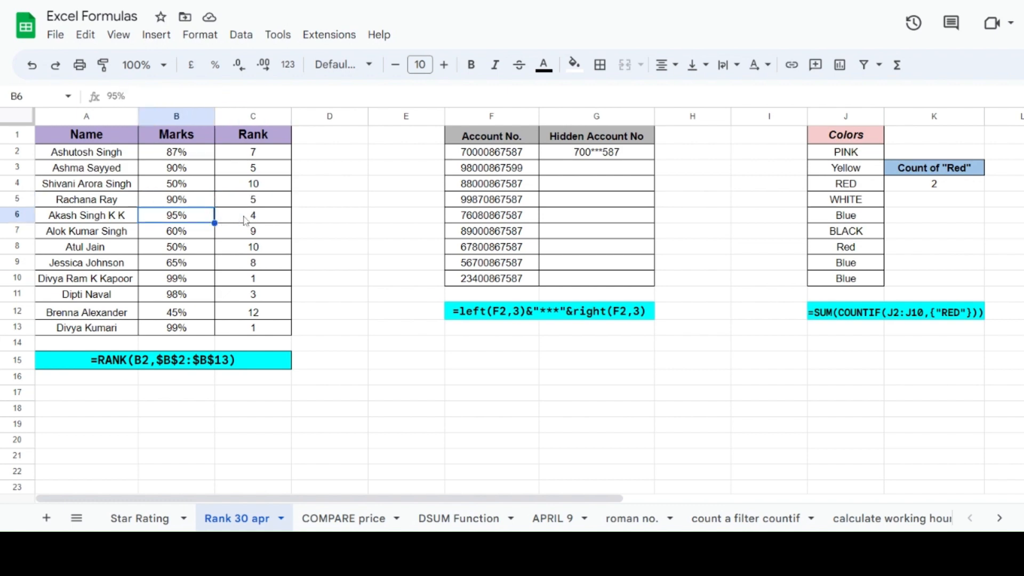
{"action": "left_click", "coordinate": [274, 219]}
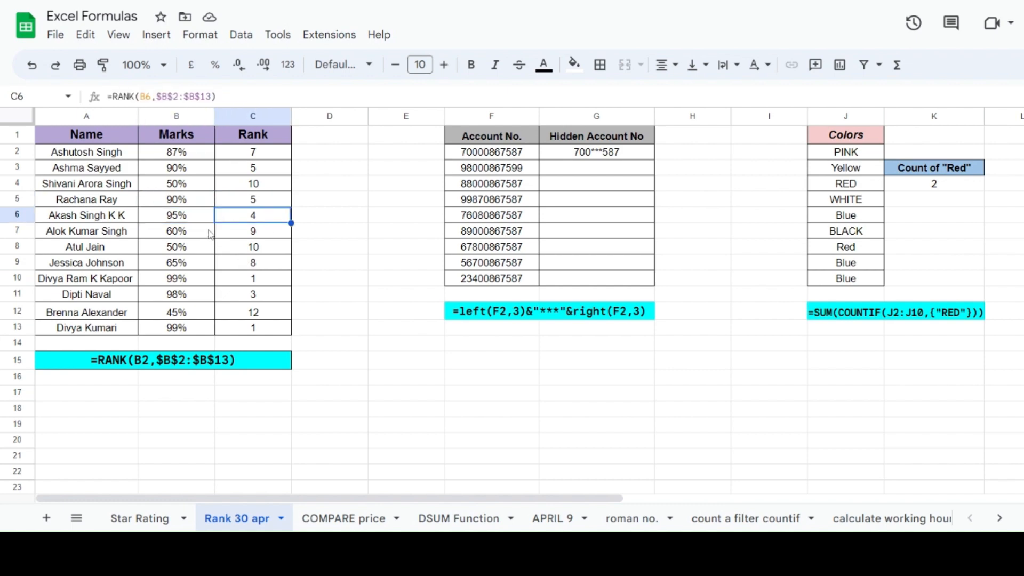
Step: Set the marks in B2 to 100% and check the recalculated ranks for rows 2, 6 and 10
{"action": "double_click", "coordinate": [177, 152]}
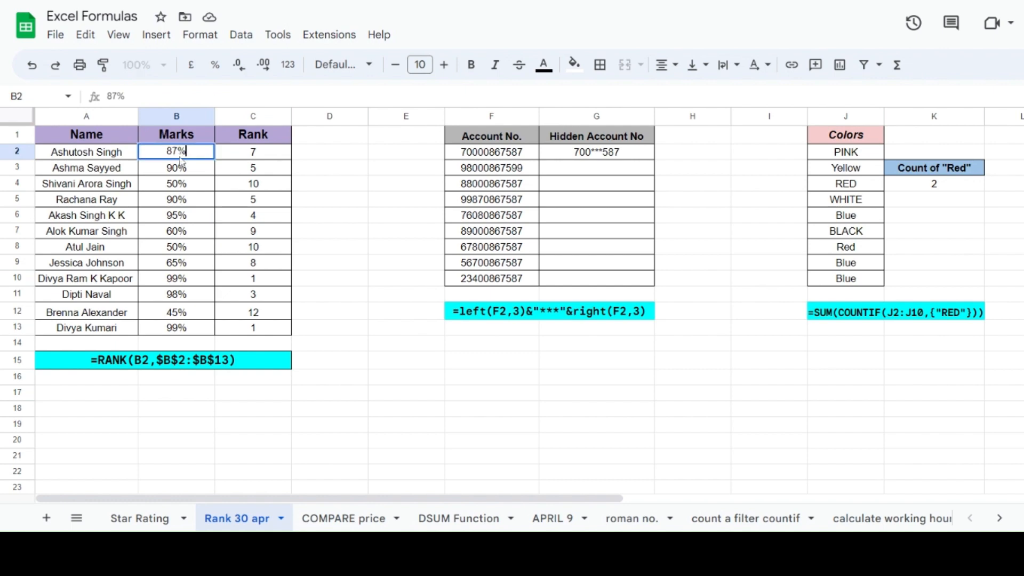
{"action": "key", "text": "BackSpace"}
{"action": "key", "text": "BackSpace"}
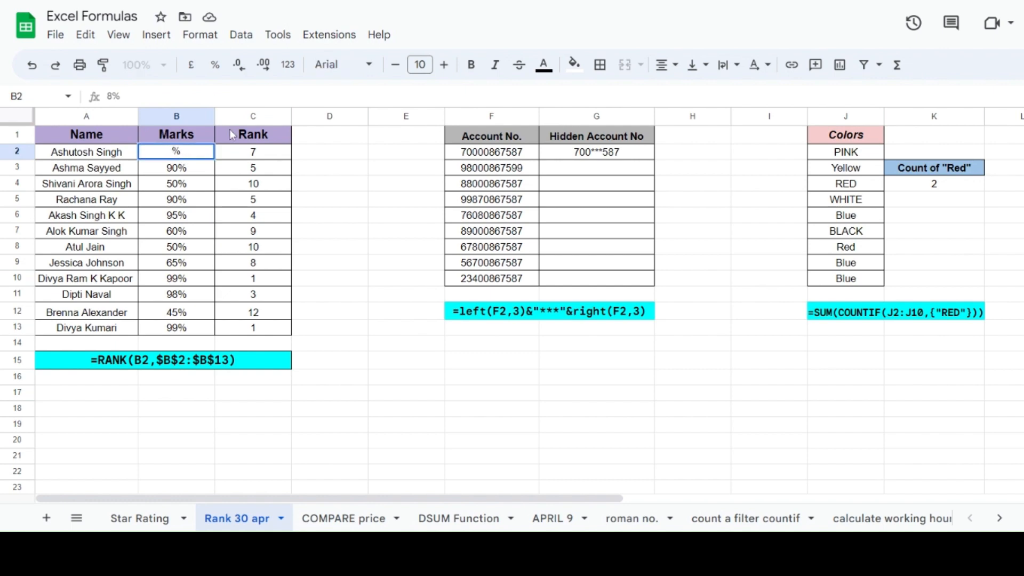
{"action": "type", "text": "100"}
{"action": "key", "text": "Return"}
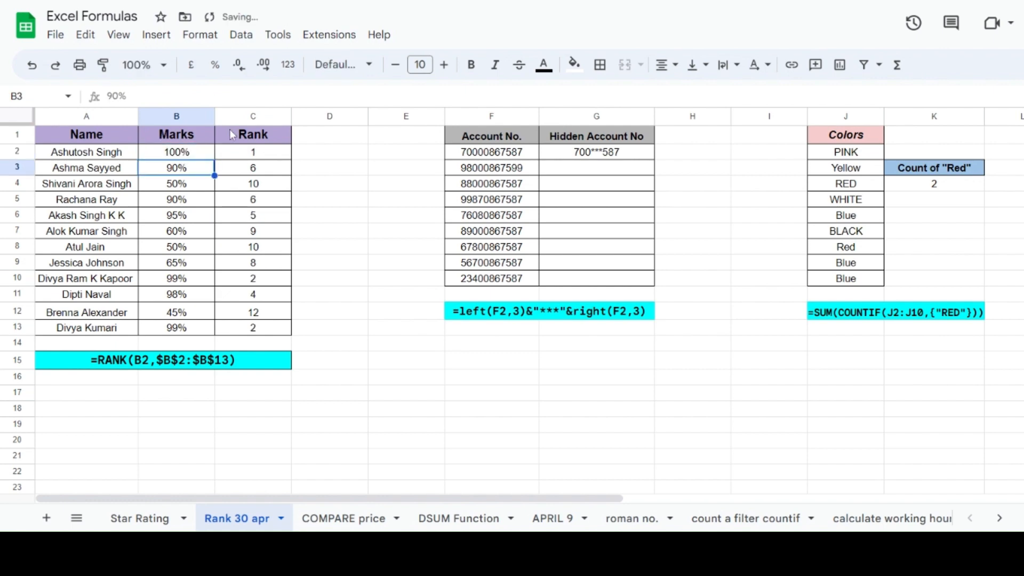
{"action": "left_click", "coordinate": [272, 155]}
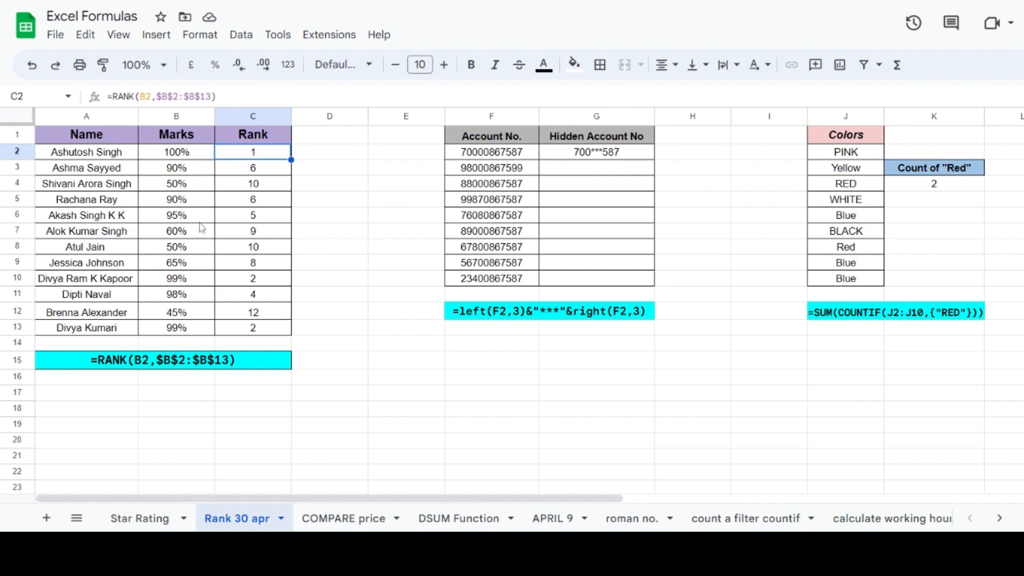
{"action": "left_click", "coordinate": [273, 219]}
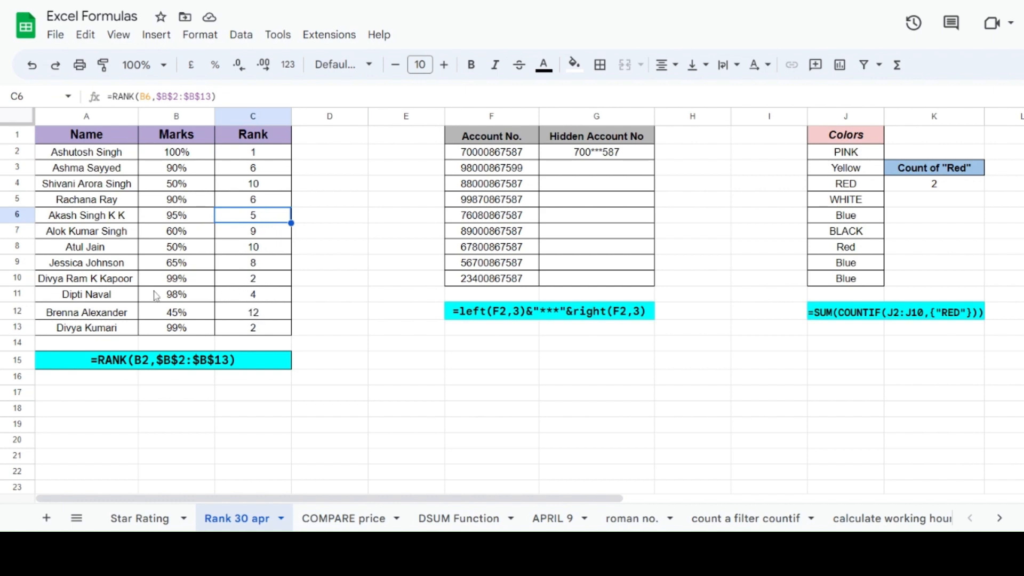
{"action": "left_click", "coordinate": [101, 282]}
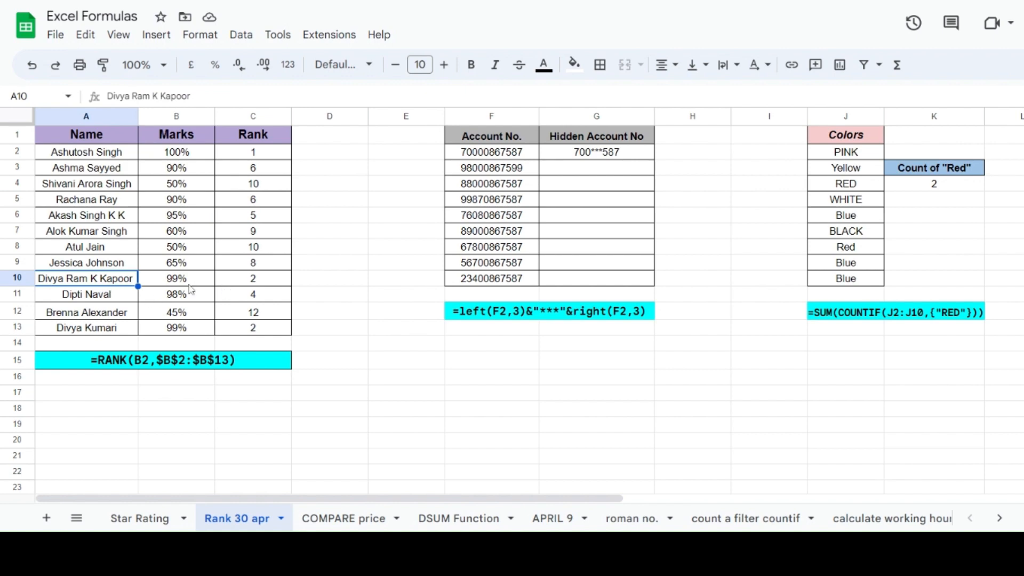
Step: Check the RANK formulas in C10 and C2 and the first account number in F2
{"action": "left_click", "coordinate": [256, 279]}
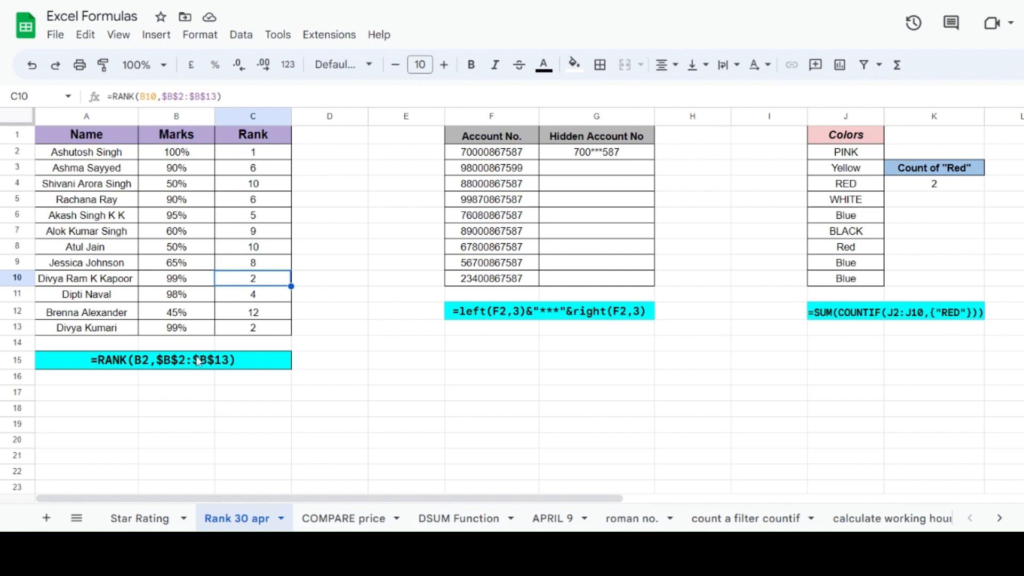
{"action": "left_click", "coordinate": [256, 158]}
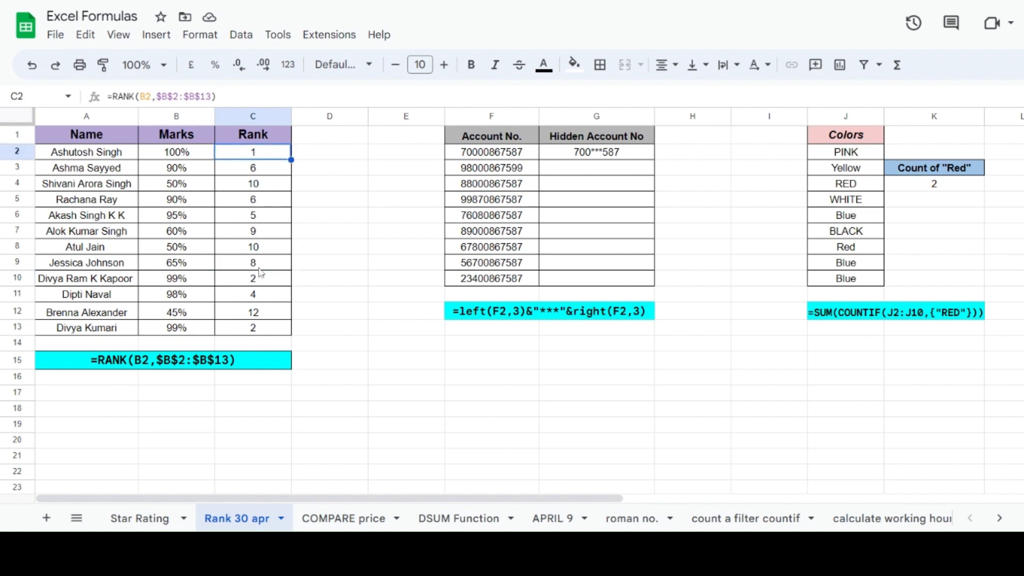
{"action": "left_click", "coordinate": [467, 160]}
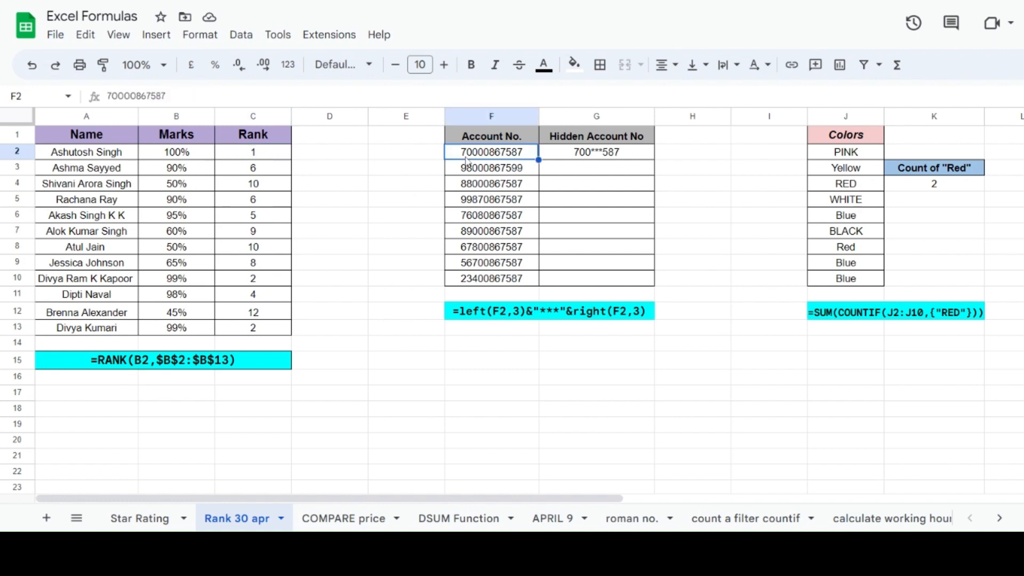
Step: Clear the existing masking formula from G2 under Hidden Account No
{"action": "left_click", "coordinate": [593, 156]}
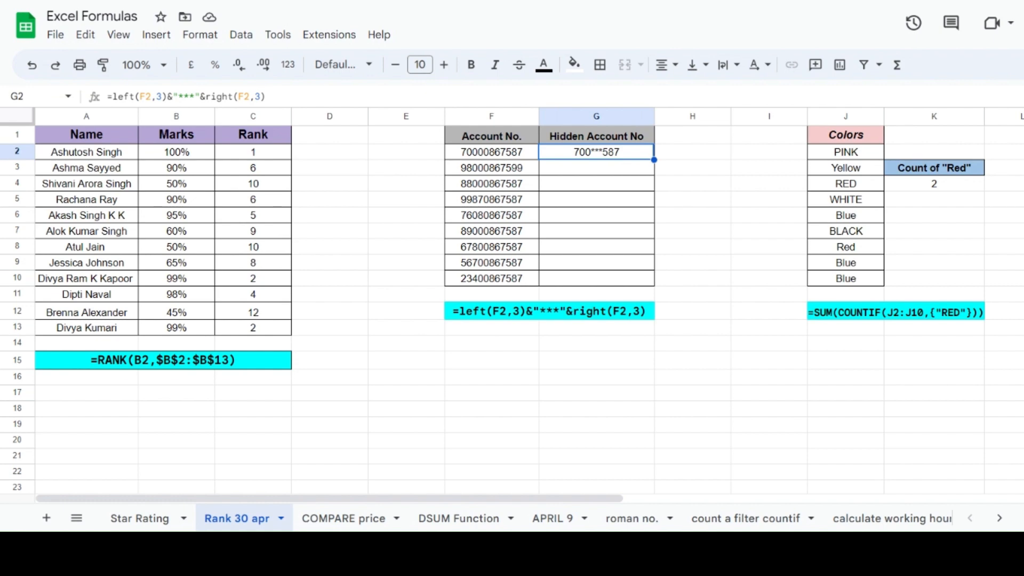
{"action": "key", "text": "Delete"}
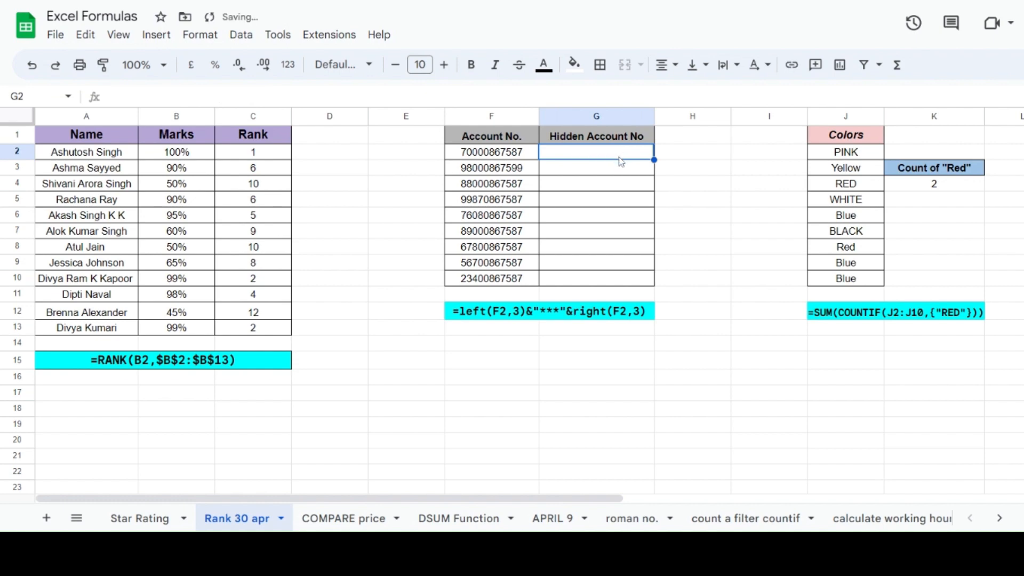
{"action": "left_click", "coordinate": [585, 201]}
{"action": "left_click", "coordinate": [591, 151]}
Step: Start the masking formula in G2 with =LEFT(F2,3) to take the account number's first three characters
{"action": "type", "text": "=LE"}
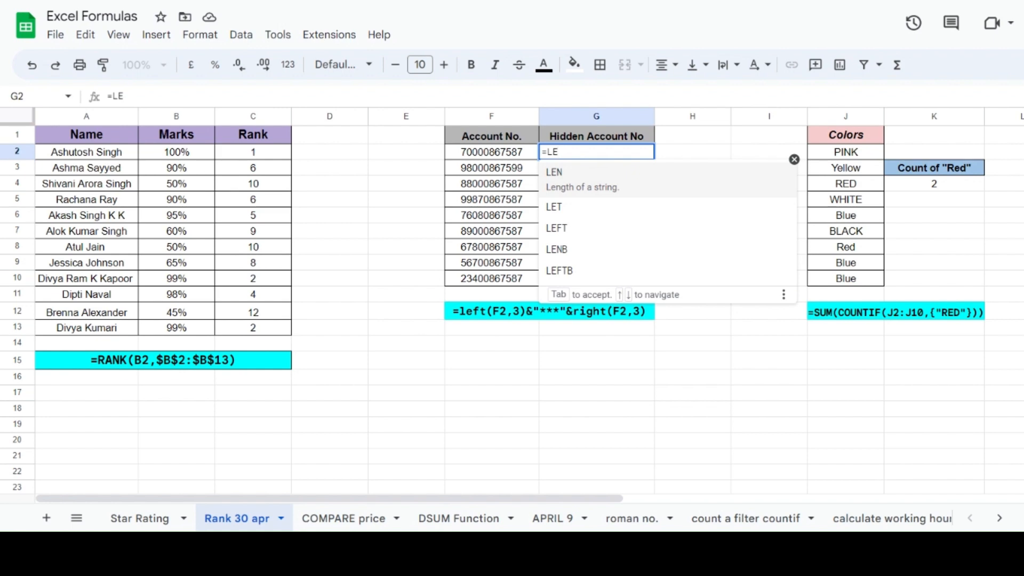
{"action": "type", "text": "FT"}
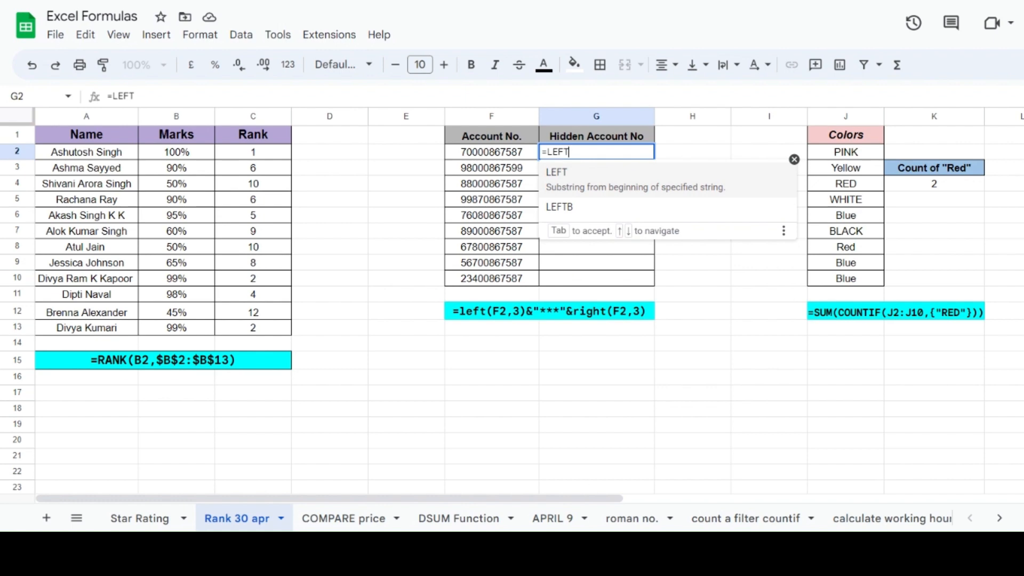
{"action": "type", "text": "("}
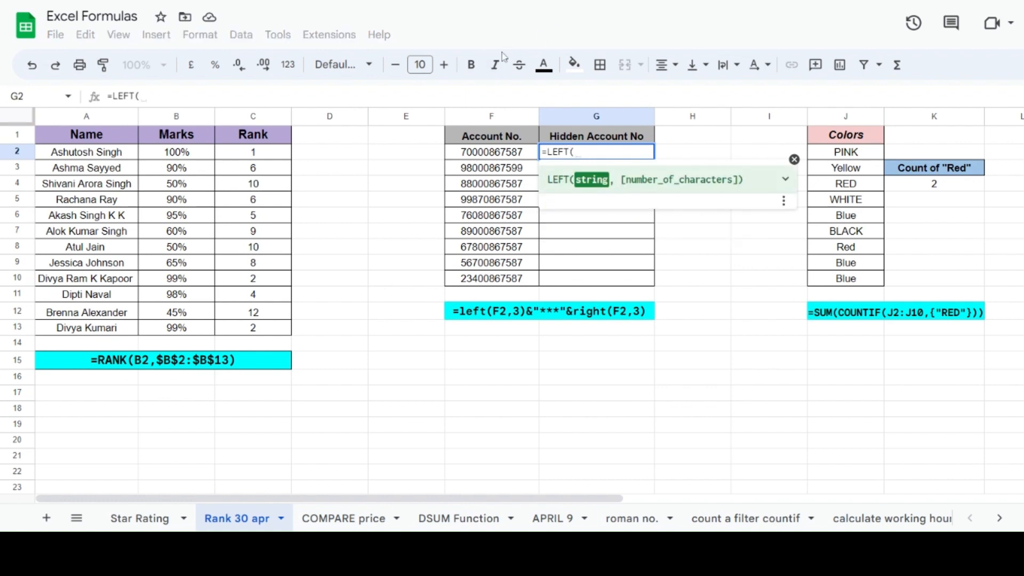
{"action": "left_click", "coordinate": [499, 154]}
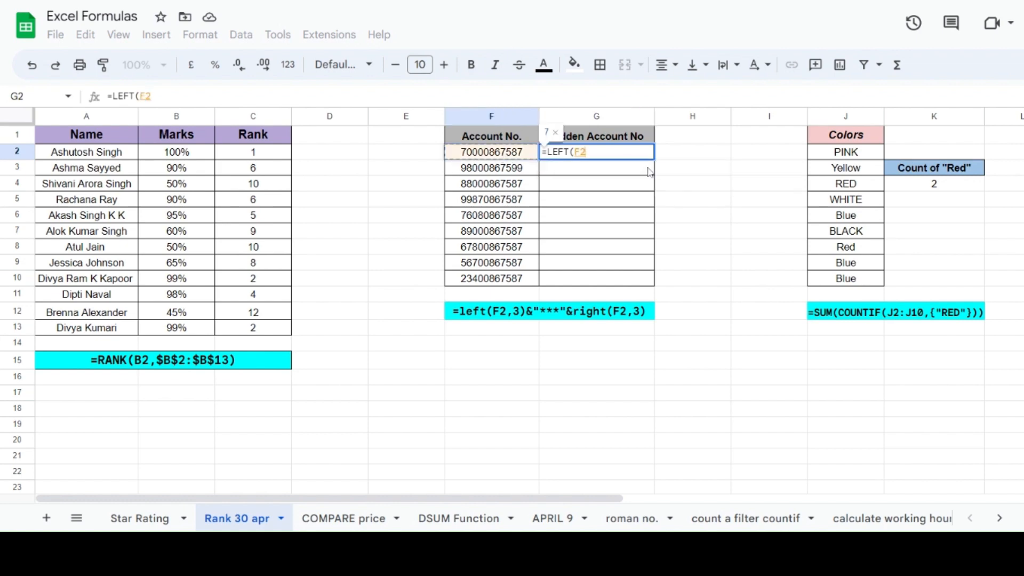
{"action": "type", "text": ", "}
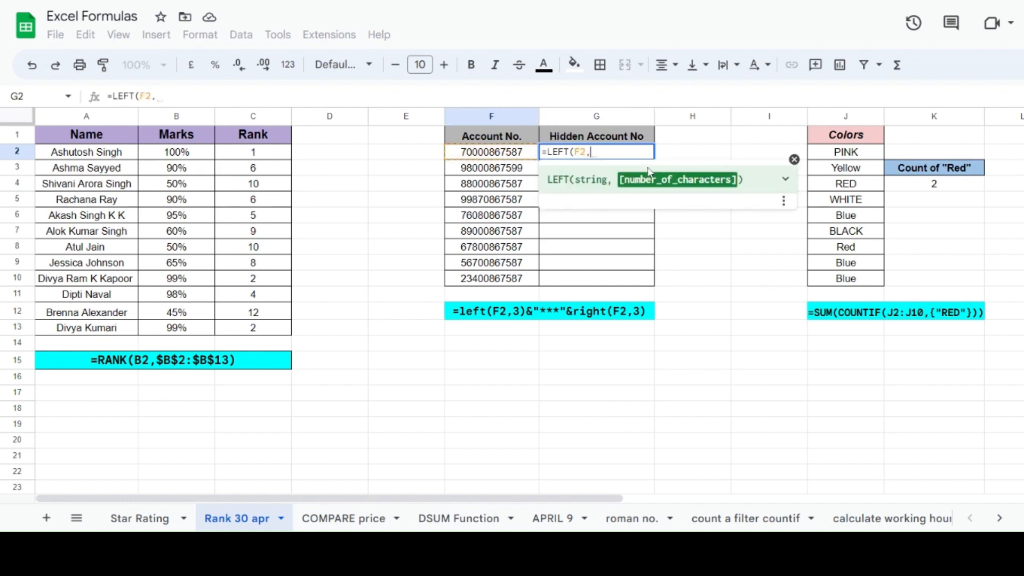
{"action": "type", "text": "3"}
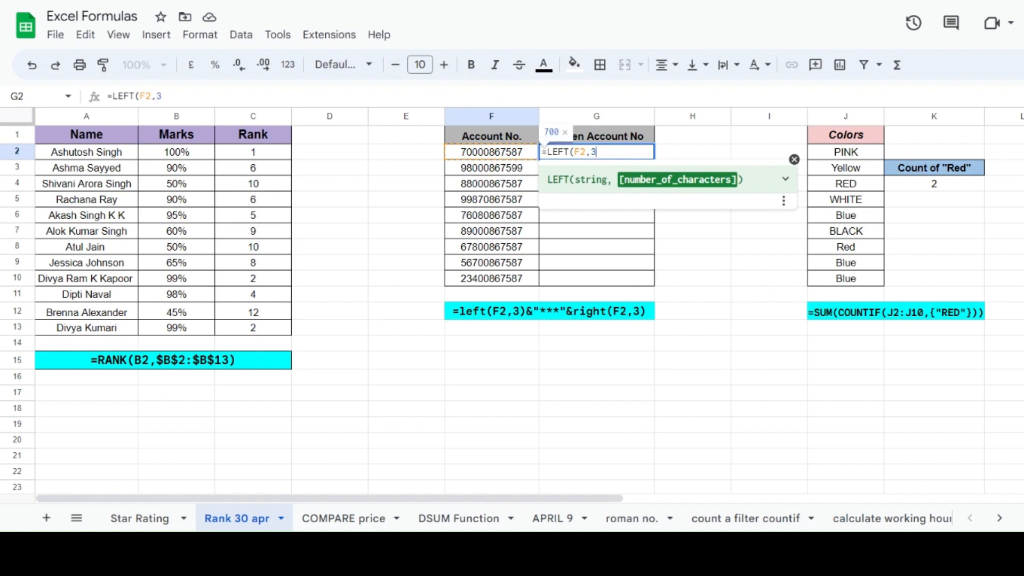
{"action": "type", "text": ")"}
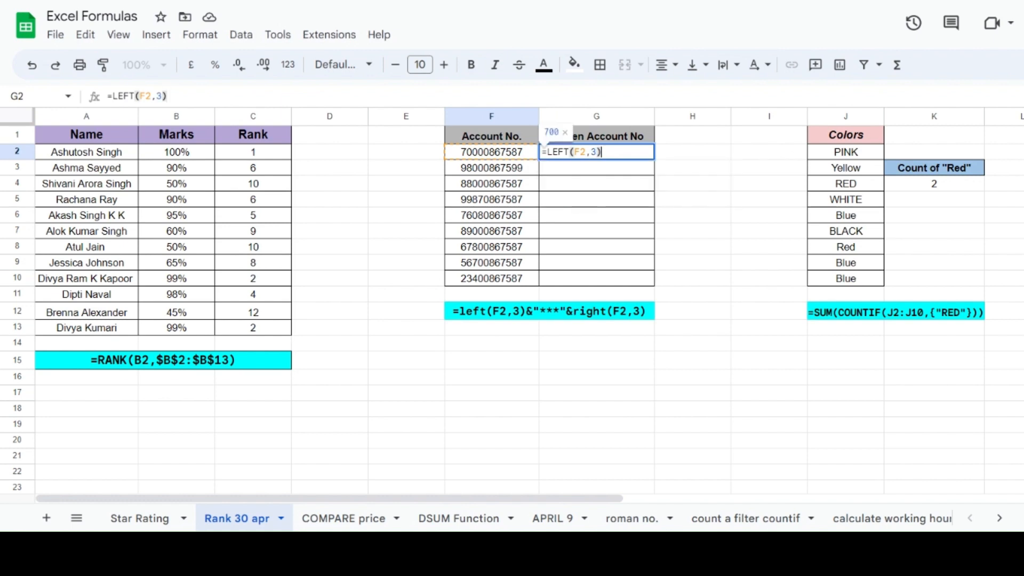
Step: Join the masking text "***" to the LEFT part of the G2 formula, with an ampersand on both sides
{"action": "type", "text": "&"}
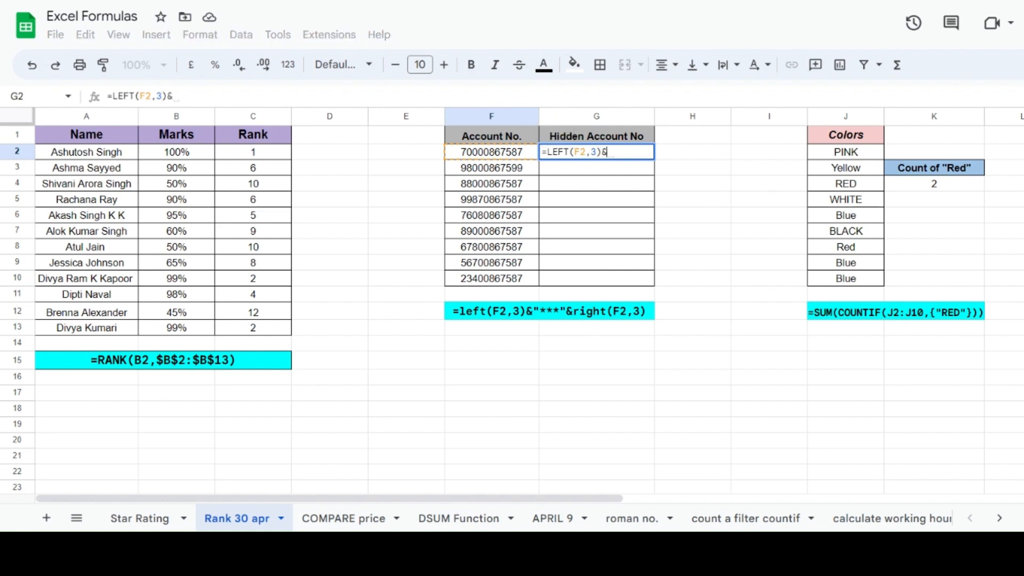
{"action": "type", "text": "\"\""}
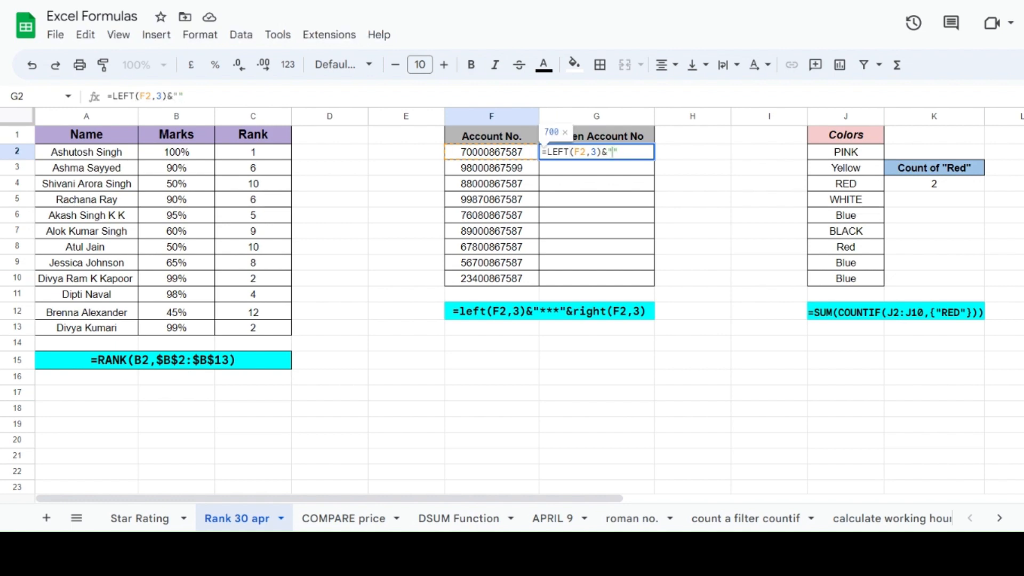
{"action": "type", "text": "***"}
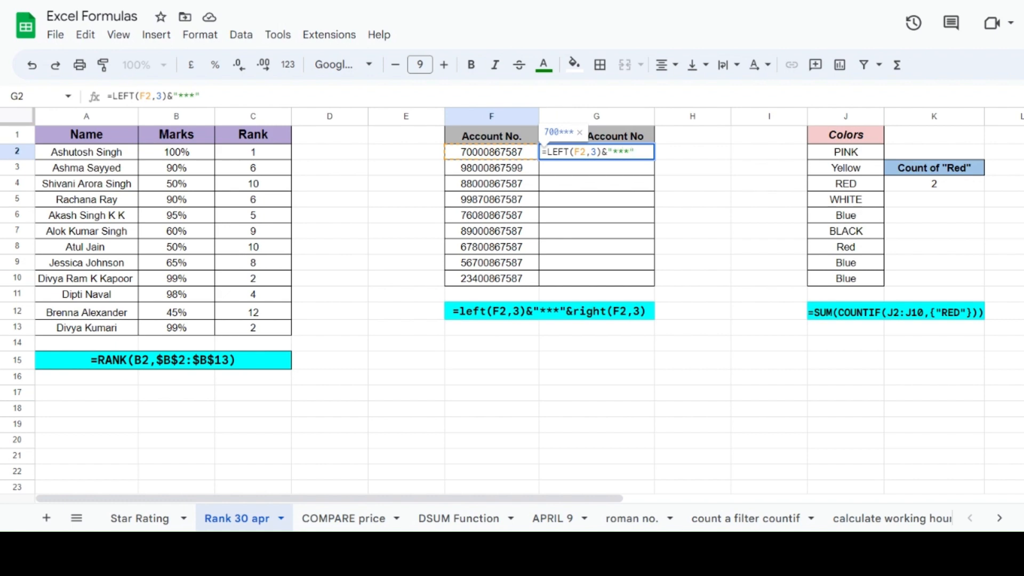
{"action": "type", "text": "&"}
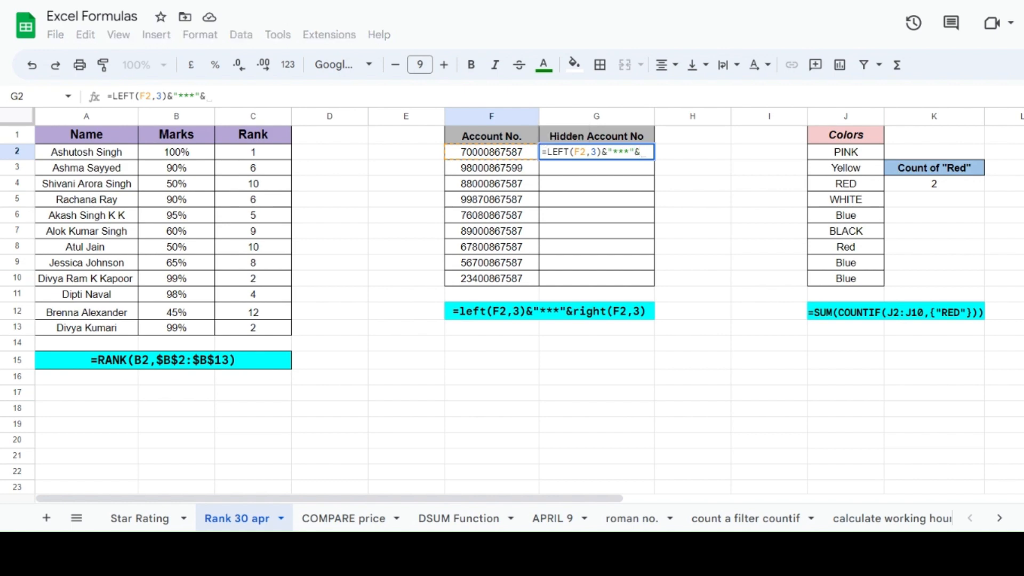
Step: Add RIGHT(F2,3) to complete the G2 formula as =LEFT(F2,3)&"***"&RIGHT(F2,3)
{"action": "type", "text": "RIGHT"}
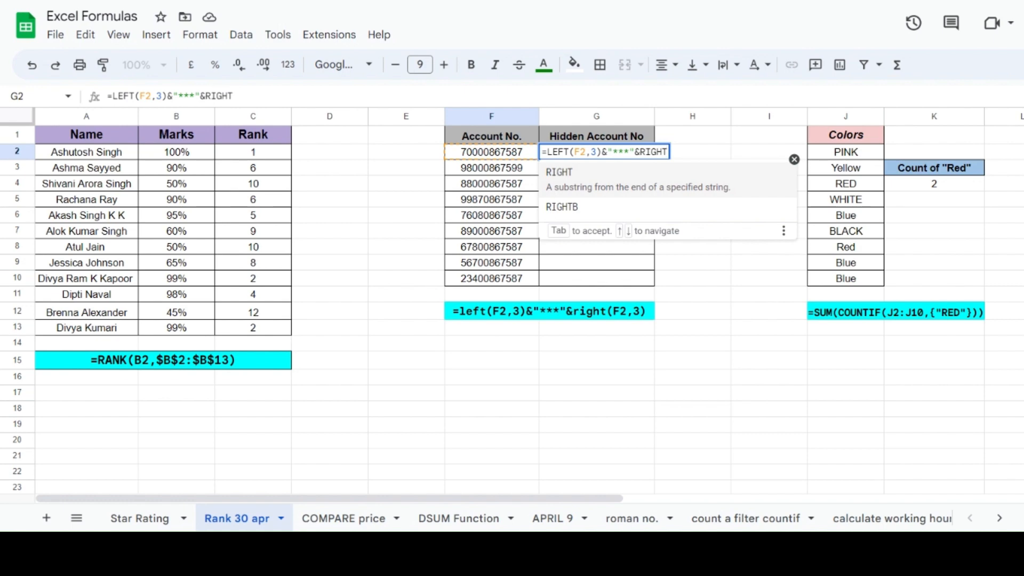
{"action": "type", "text": "("}
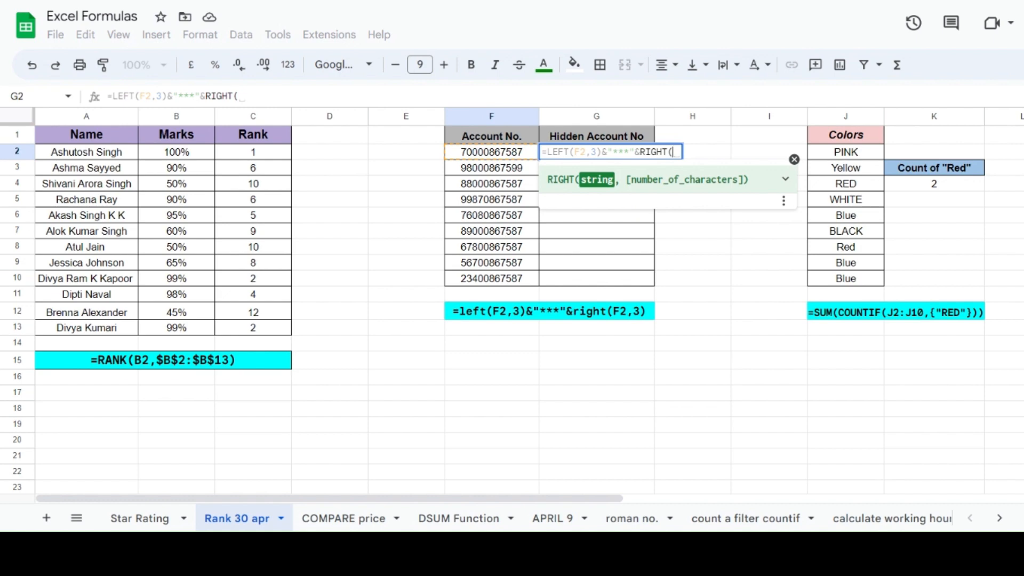
{"action": "left_click", "coordinate": [509, 154]}
{"action": "type", "text": ","}
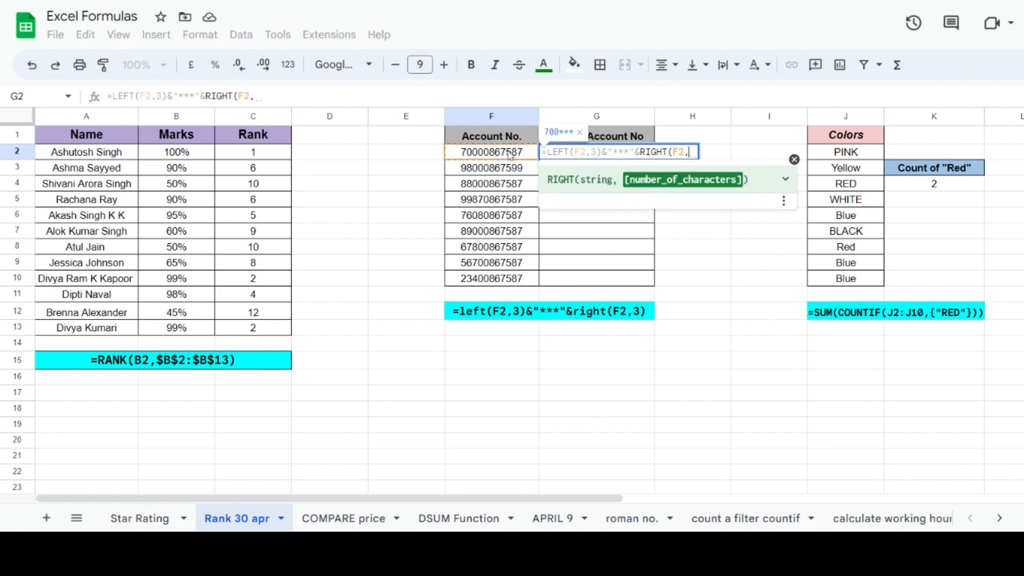
{"action": "type", "text": "3)"}
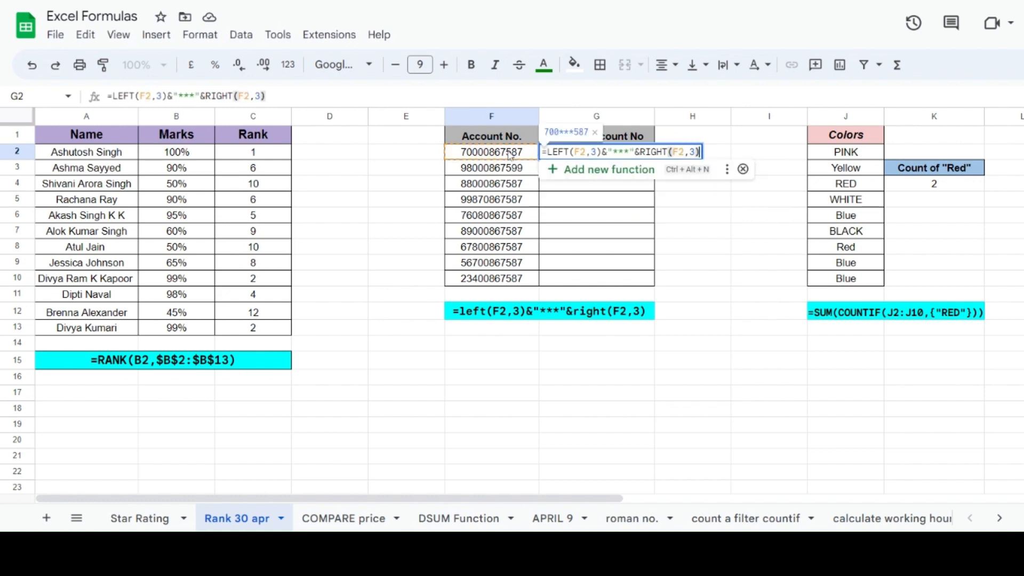
{"action": "key", "text": "Return"}
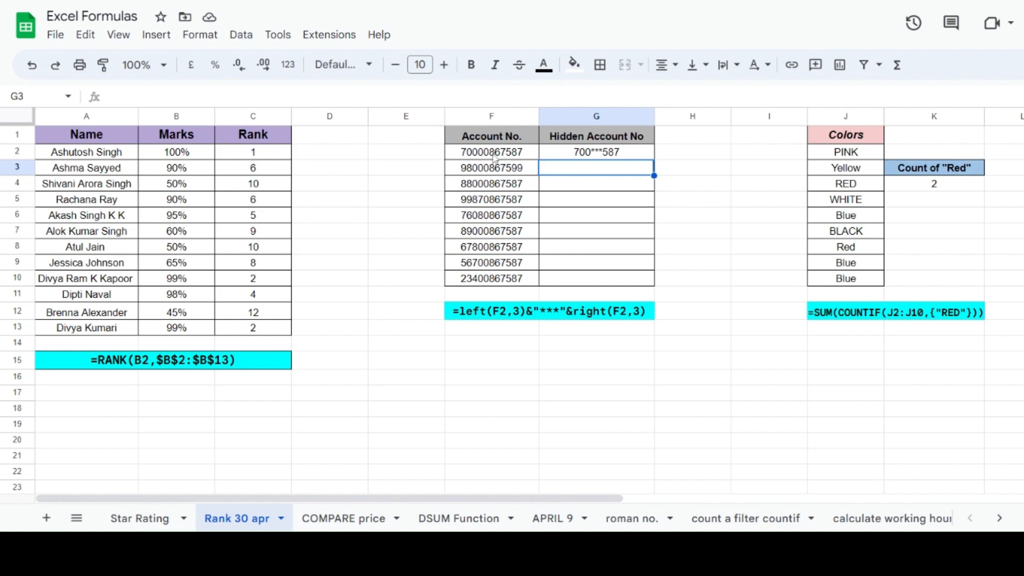
Step: Lengthen the mask in the G2 formula to five asterisks and check the edited formula
{"action": "left_click", "coordinate": [603, 157]}
{"action": "double_click", "coordinate": [603, 155]}
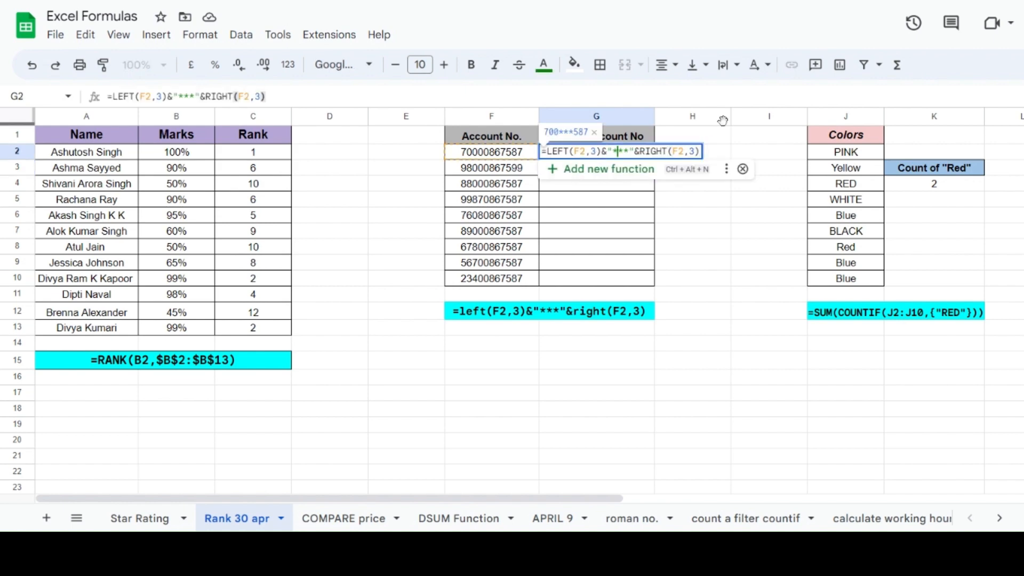
{"action": "type", "text": "**"}
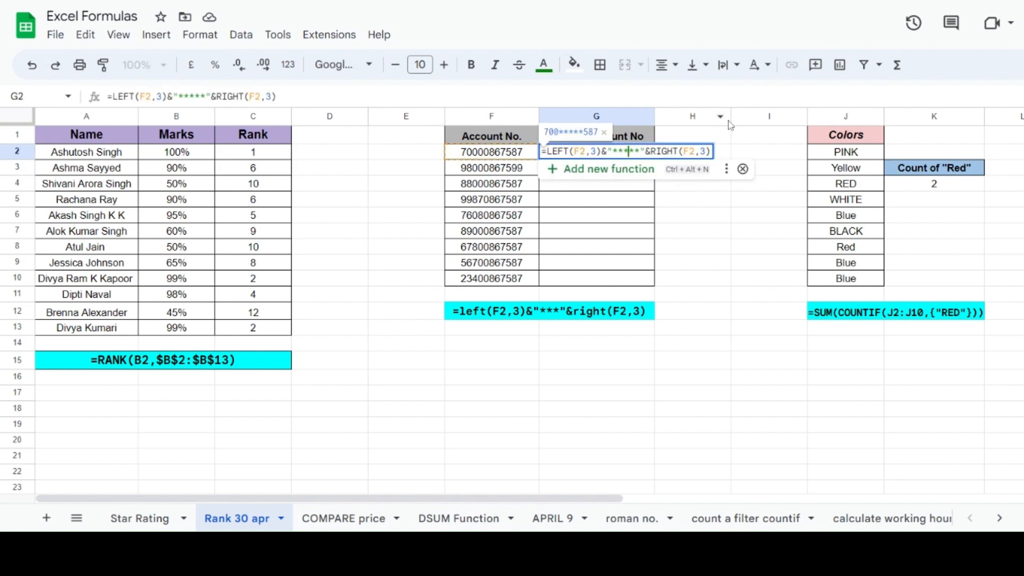
{"action": "key", "text": "Return"}
{"action": "double_click", "coordinate": [596, 153]}
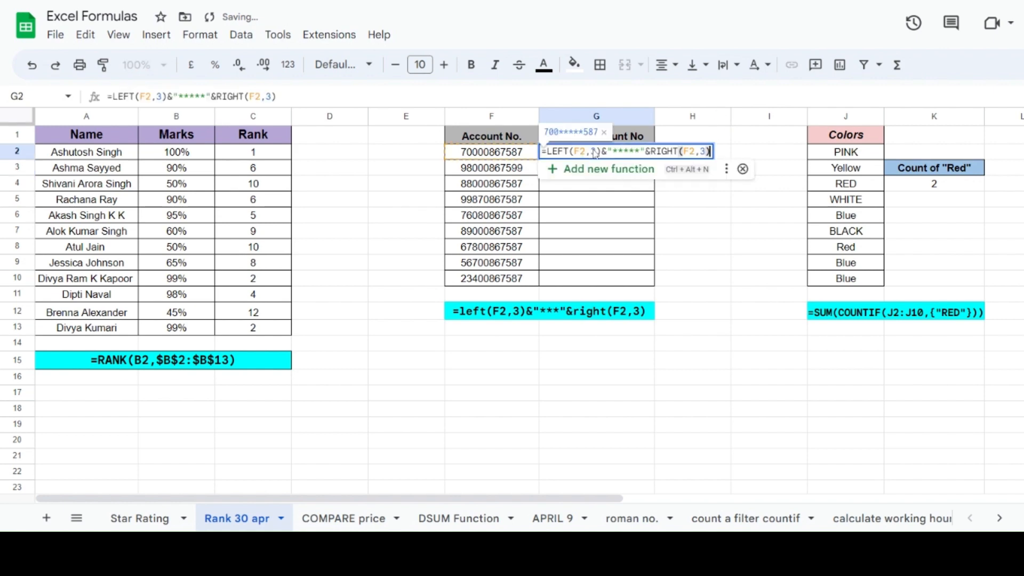
{"action": "left_click", "coordinate": [599, 213]}
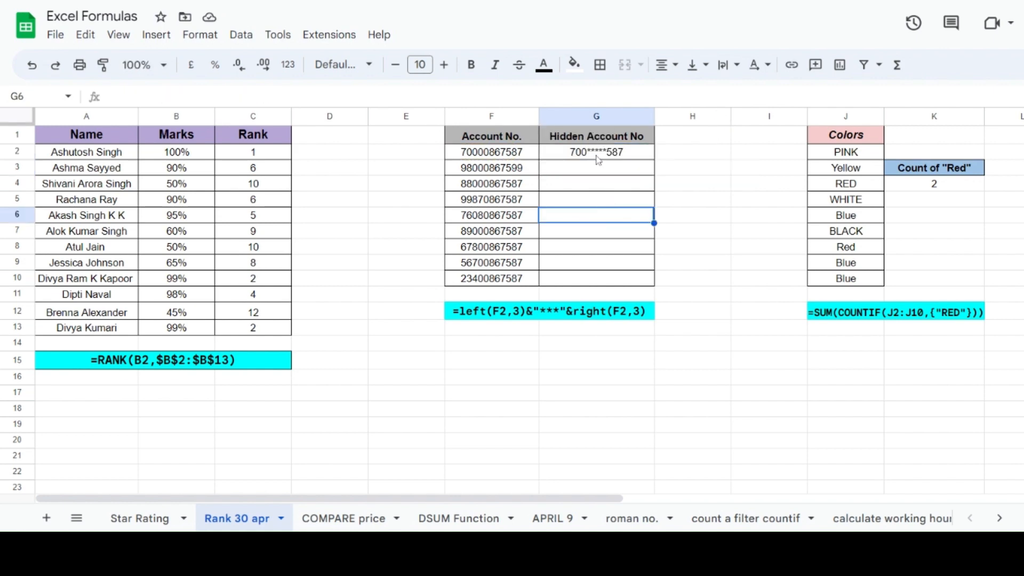
Step: Set the character count to 2 in both LEFT and RIGHT of the G2 formula
{"action": "double_click", "coordinate": [592, 155]}
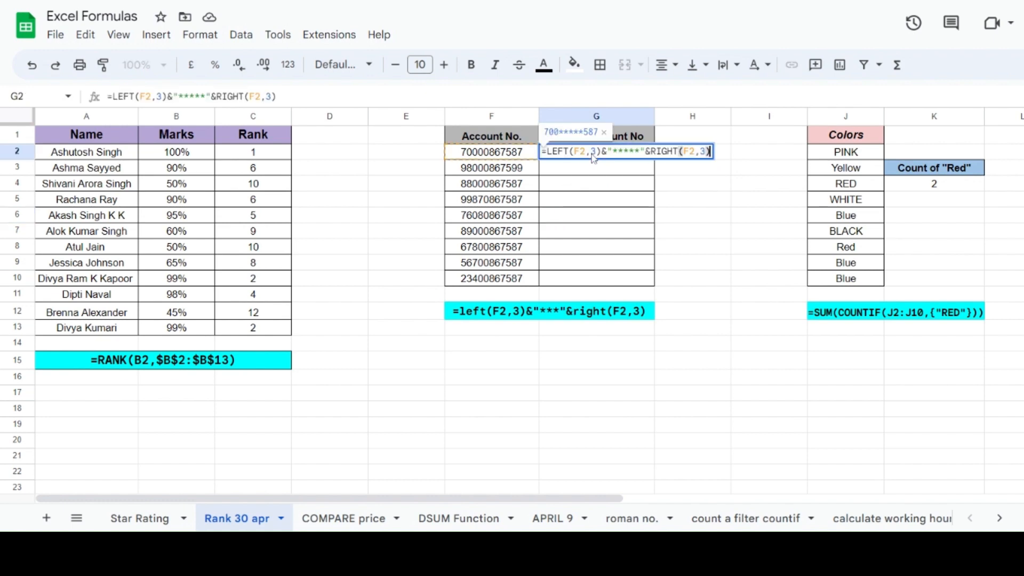
{"action": "left_click", "coordinate": [592, 153]}
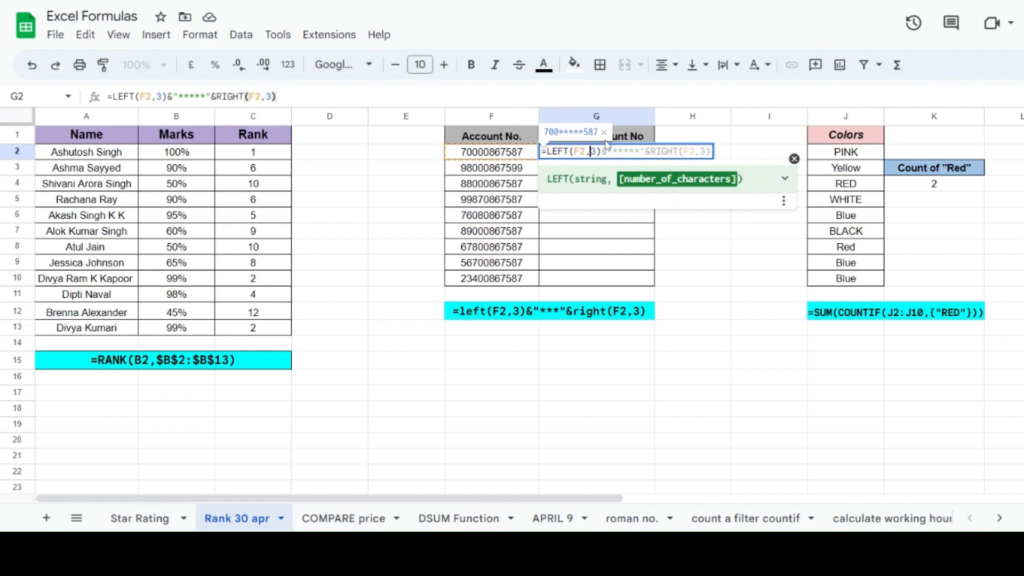
{"action": "key", "text": "Delete"}
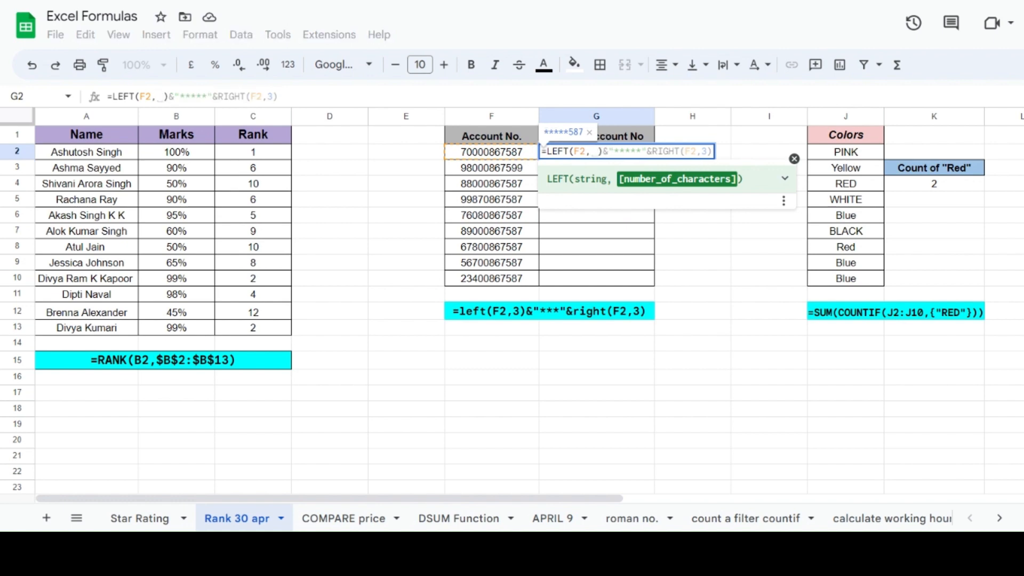
{"action": "type", "text": "2"}
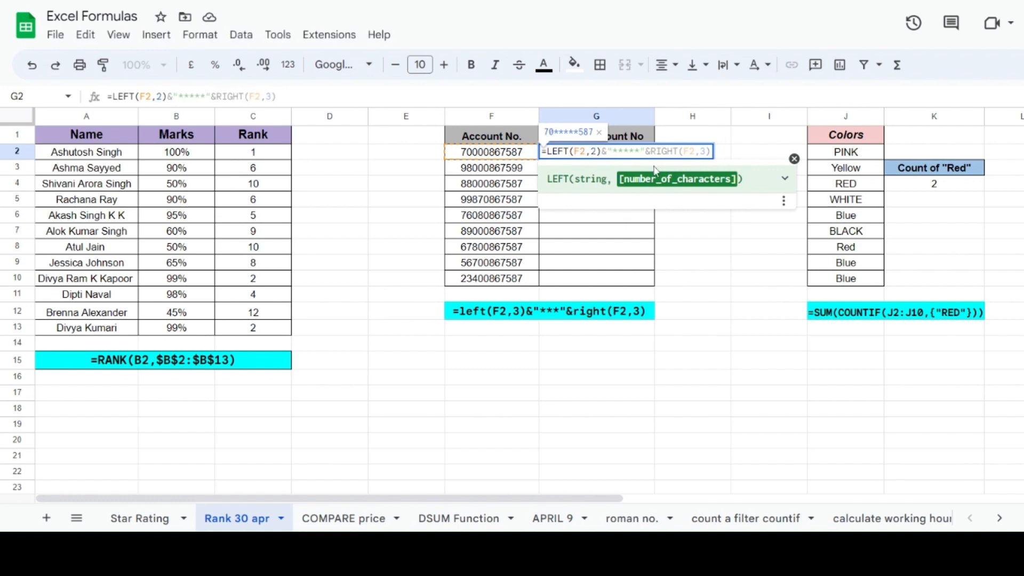
{"action": "left_click", "coordinate": [700, 151]}
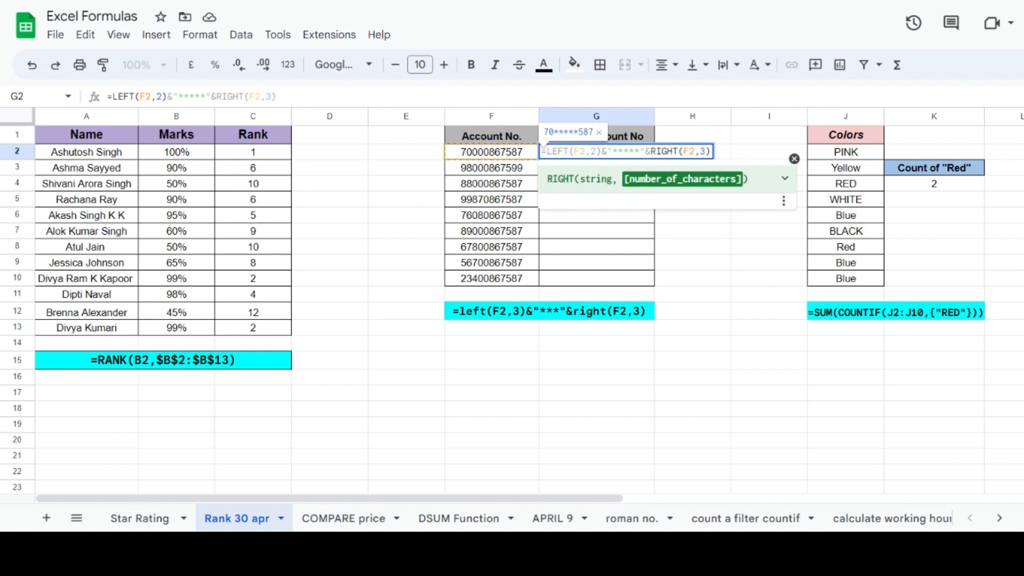
{"action": "key", "text": "Delete"}
{"action": "type", "text": "2"}
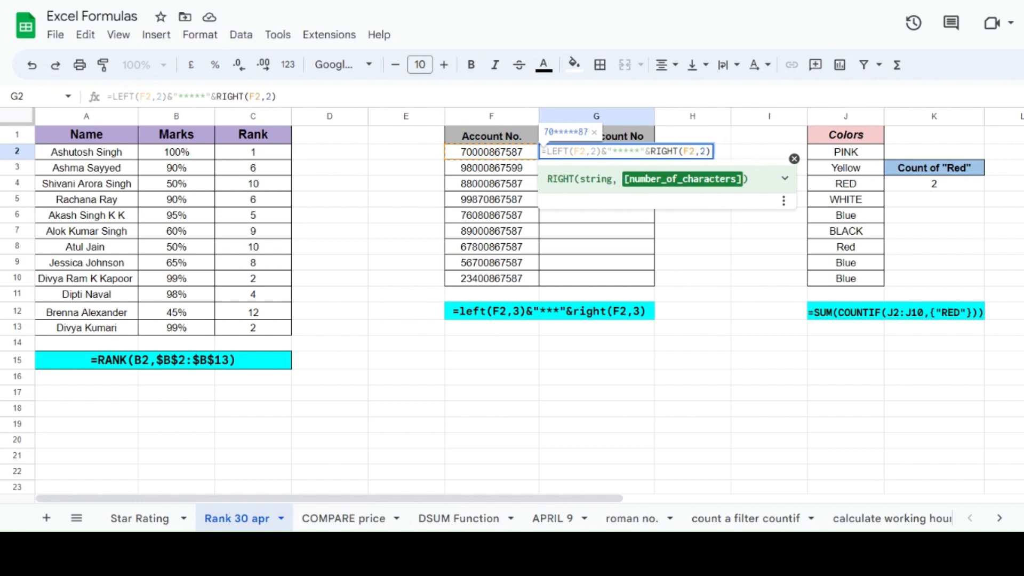
{"action": "key", "text": "Return"}
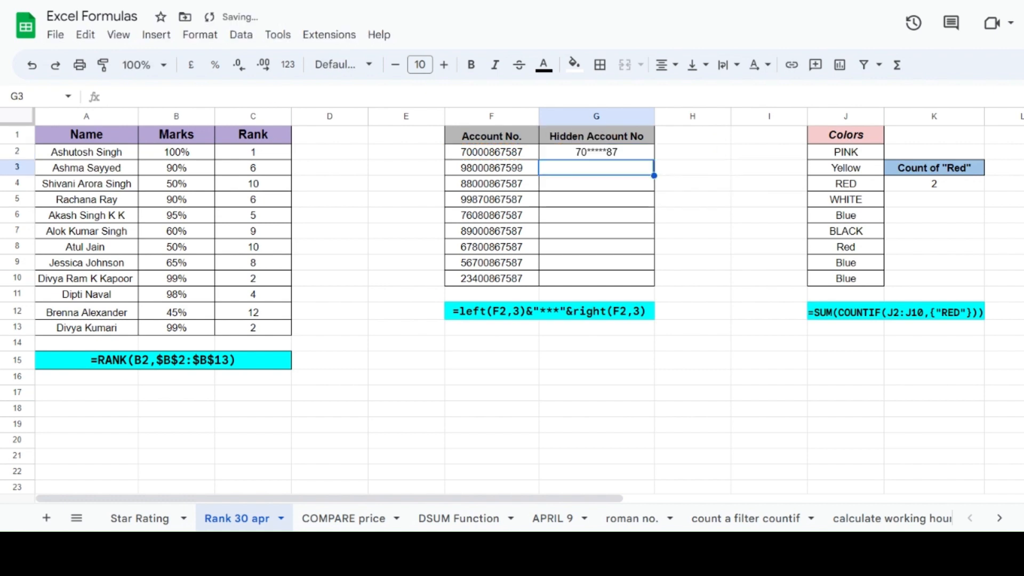
Step: Review the masking formula in G2 and its LEFT and RIGHT arguments without changing it
{"action": "left_click", "coordinate": [586, 142]}
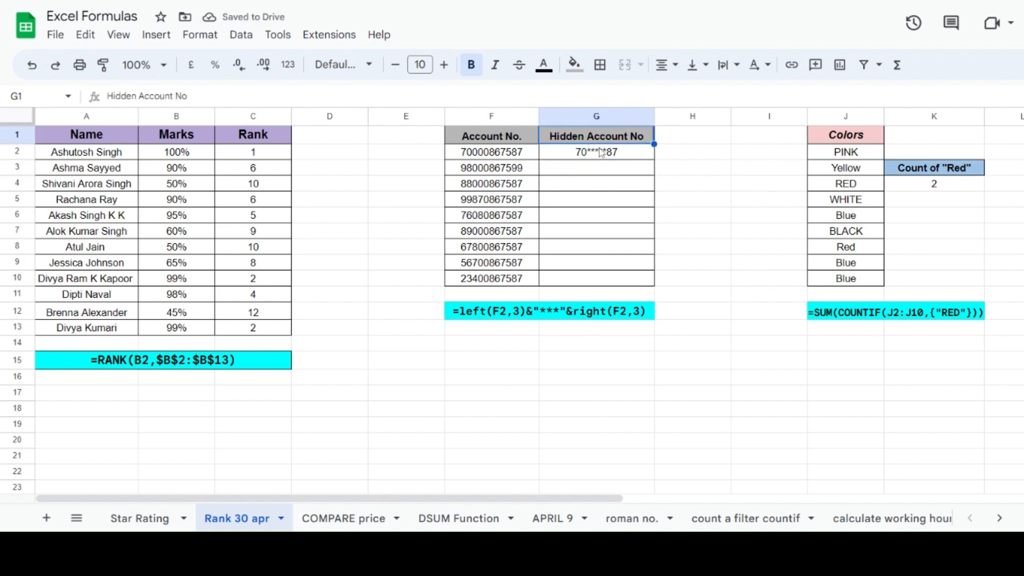
{"action": "double_click", "coordinate": [598, 153]}
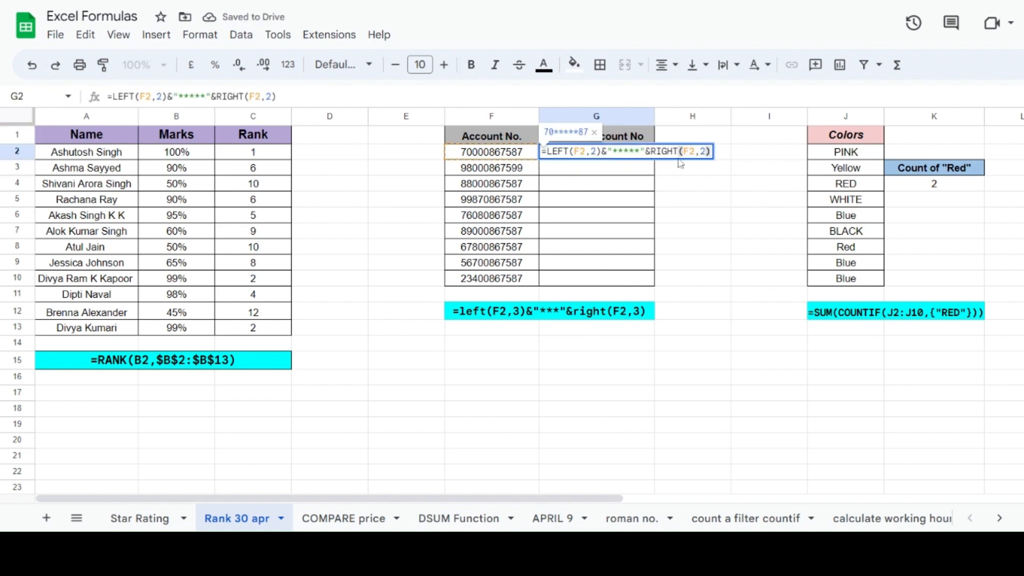
{"action": "left_click", "coordinate": [608, 199]}
{"action": "left_click", "coordinate": [599, 155]}
{"action": "double_click", "coordinate": [601, 157]}
{"action": "left_click", "coordinate": [602, 200]}
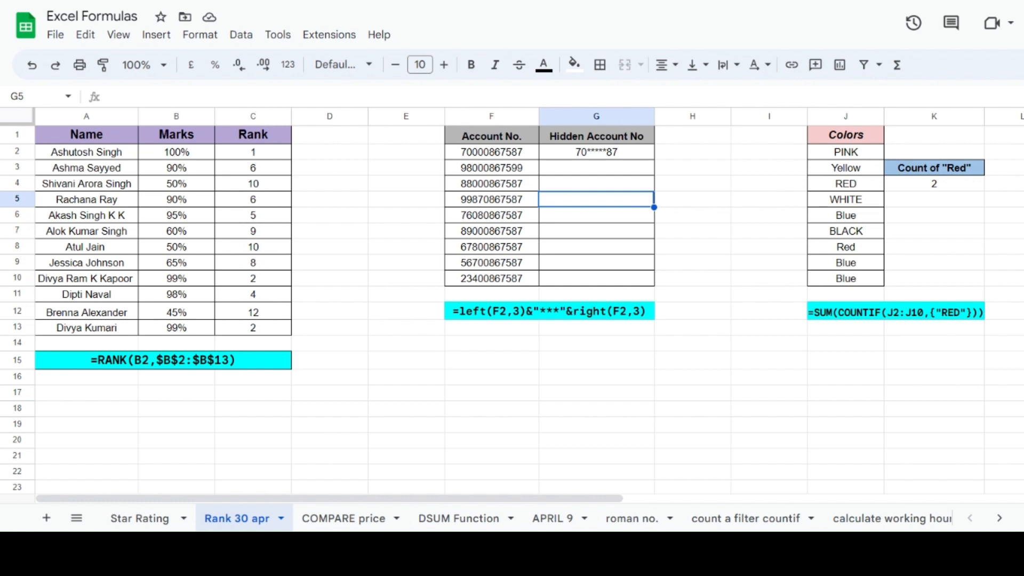
Step: Fill the masking formula from G2 down through G10 to mask the remaining account numbers
{"action": "double_click", "coordinate": [613, 156]}
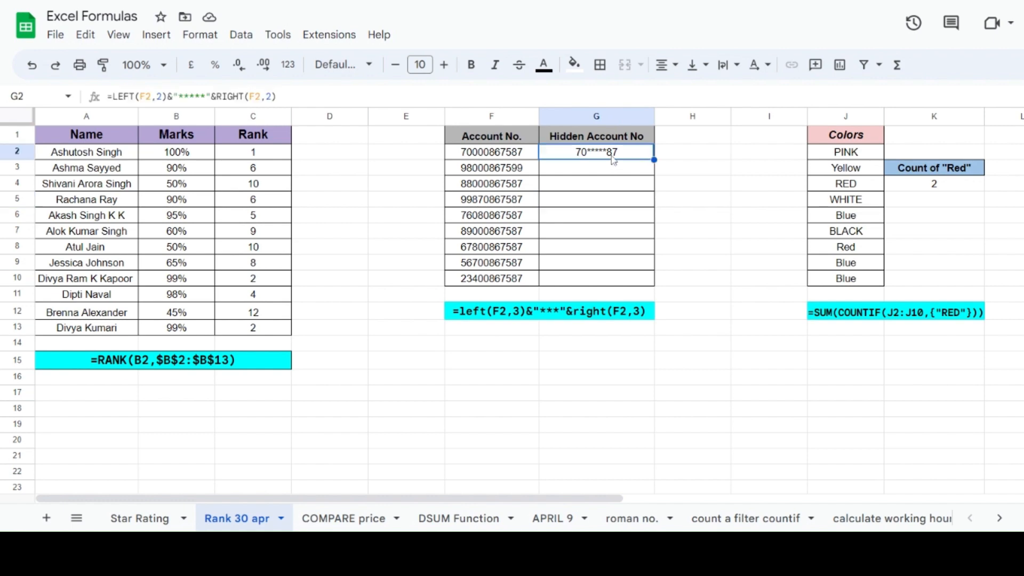
{"action": "key", "text": "Escape"}
{"action": "left_click_drag", "start_coordinate": [654, 160], "coordinate": [653, 285]}
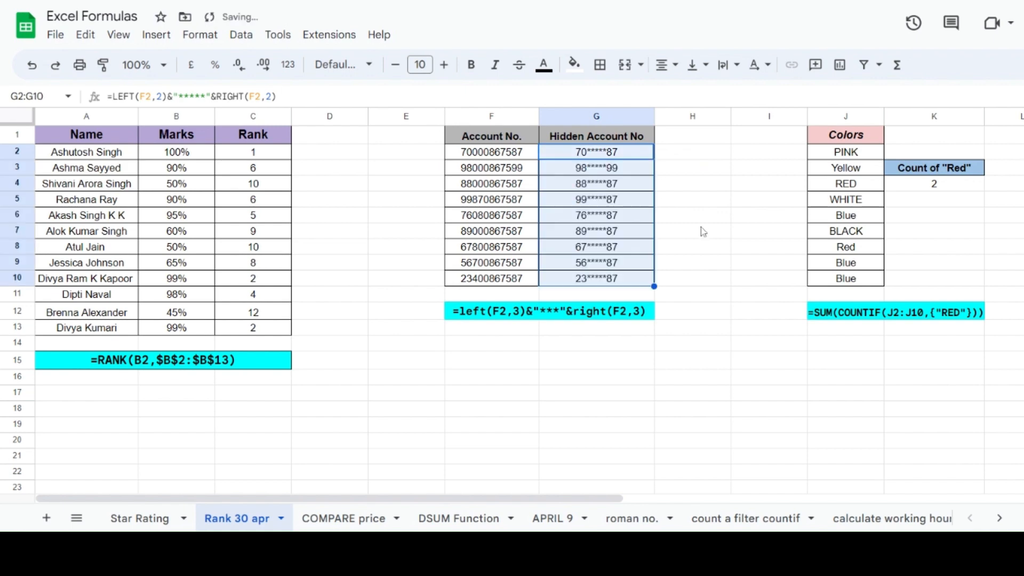
{"action": "left_click", "coordinate": [693, 216]}
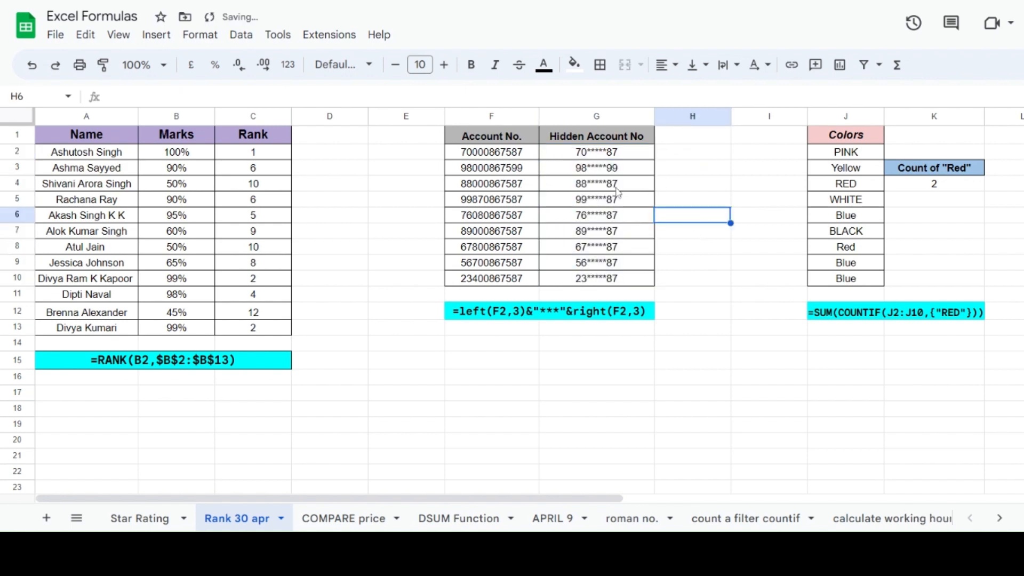
Step: Clear the existing red-count formula from K4
{"action": "left_click", "coordinate": [853, 168]}
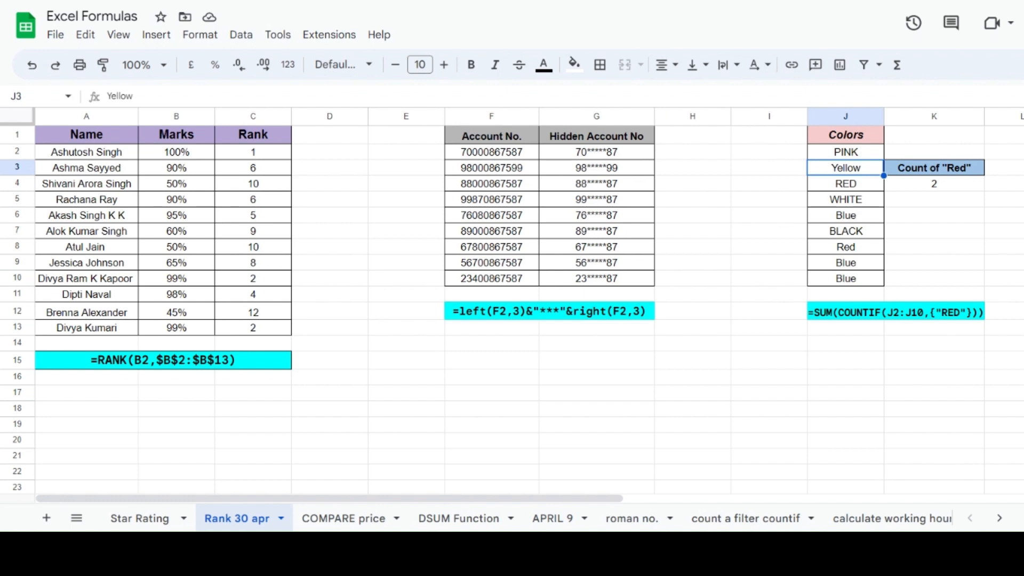
{"action": "left_click", "coordinate": [933, 183]}
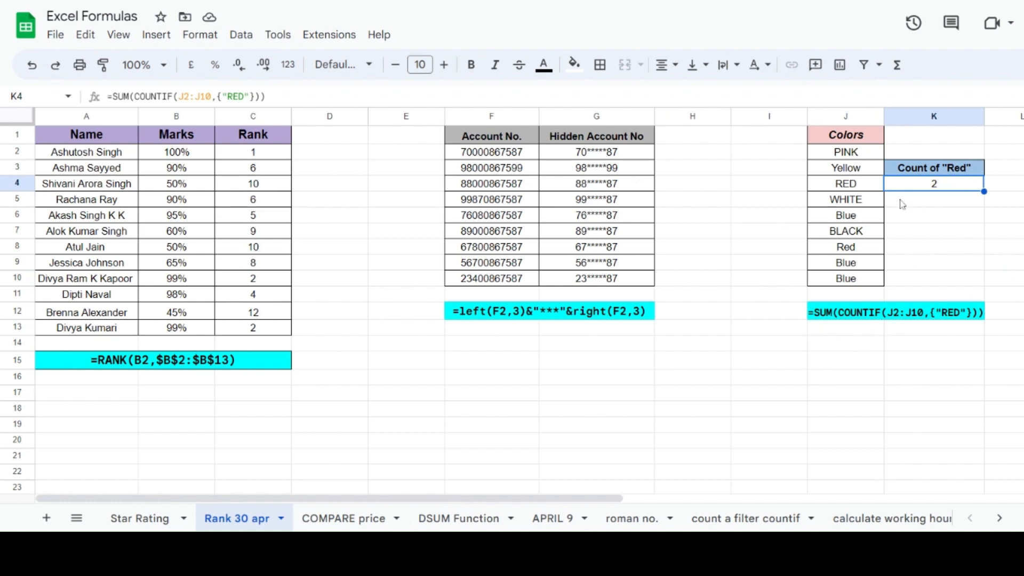
{"action": "key", "text": "Delete"}
{"action": "left_click", "coordinate": [951, 233]}
{"action": "left_click", "coordinate": [952, 183]}
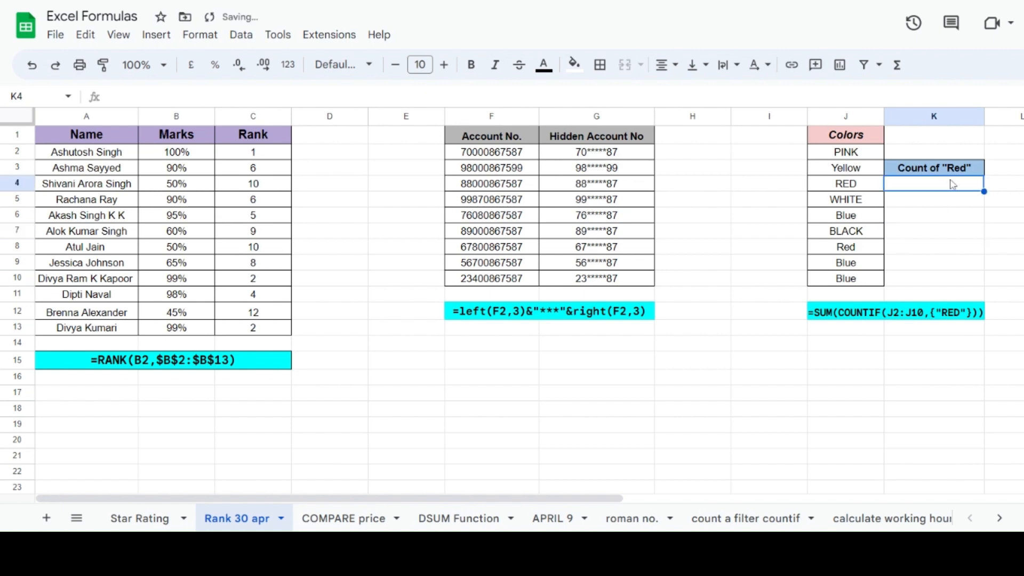
Step: Begin the K4 formula with =SUM(COUNTIF( and supply the colour entries J2:J10 as the range
{"action": "type", "text": "="}
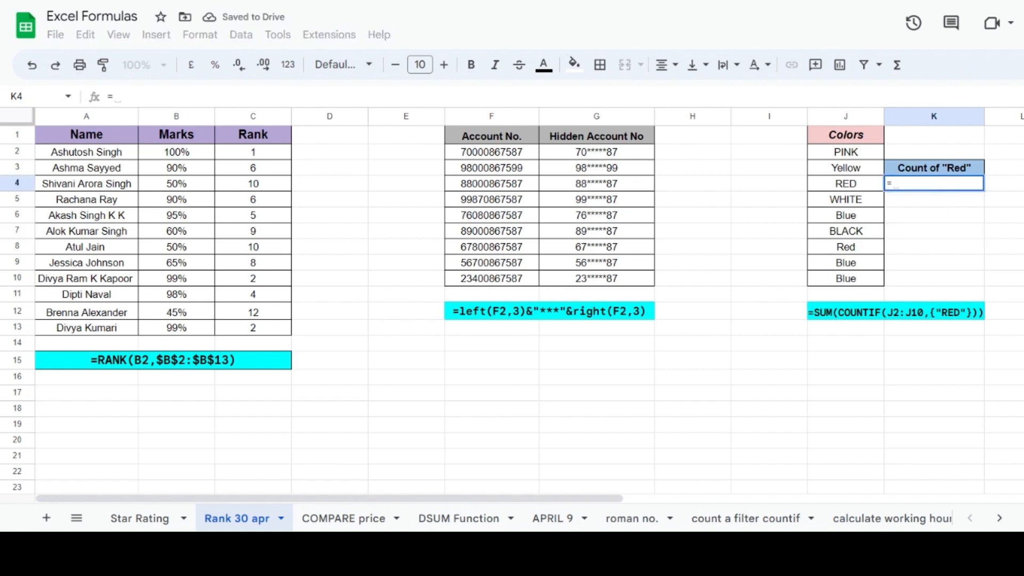
{"action": "type", "text": "SUM("}
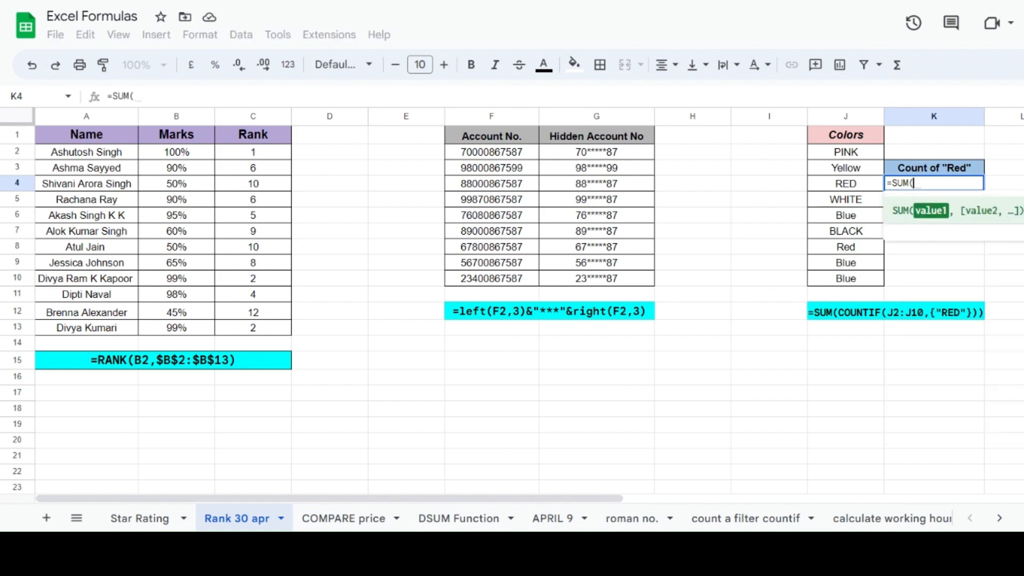
{"action": "type", "text": "COUNTI"}
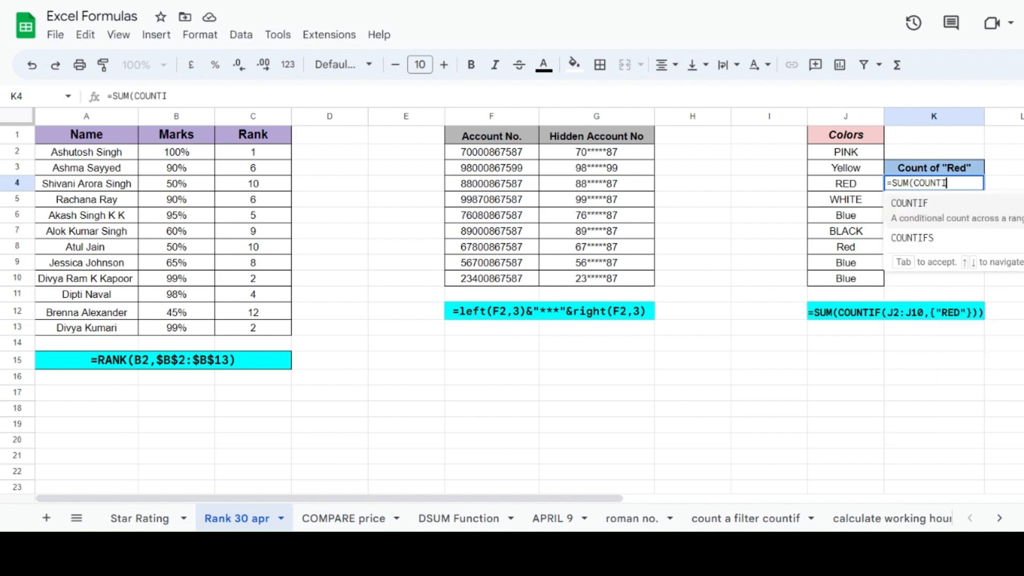
{"action": "type", "text": "F("}
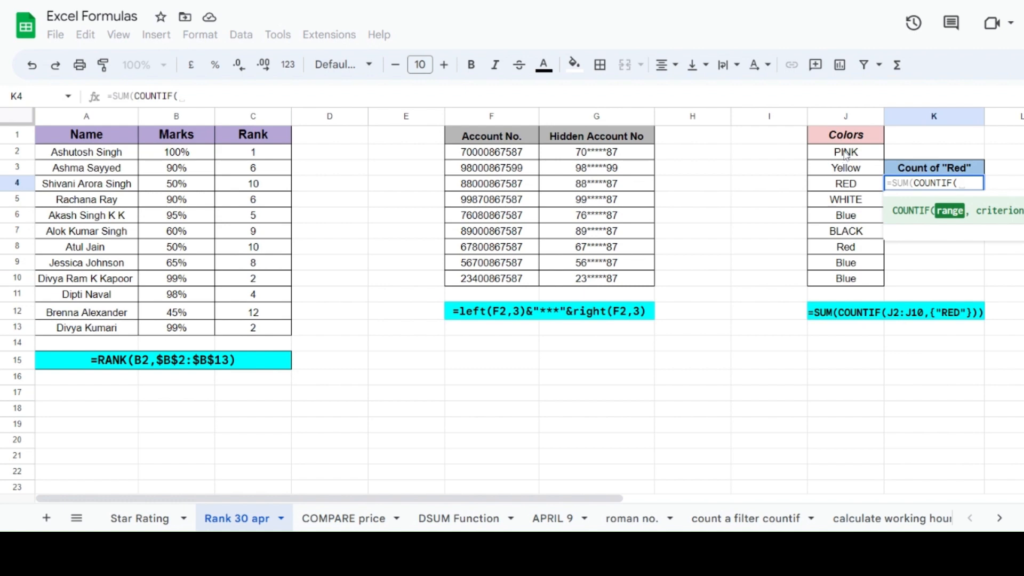
{"action": "left_click_drag", "start_coordinate": [846, 152], "coordinate": [848, 283]}
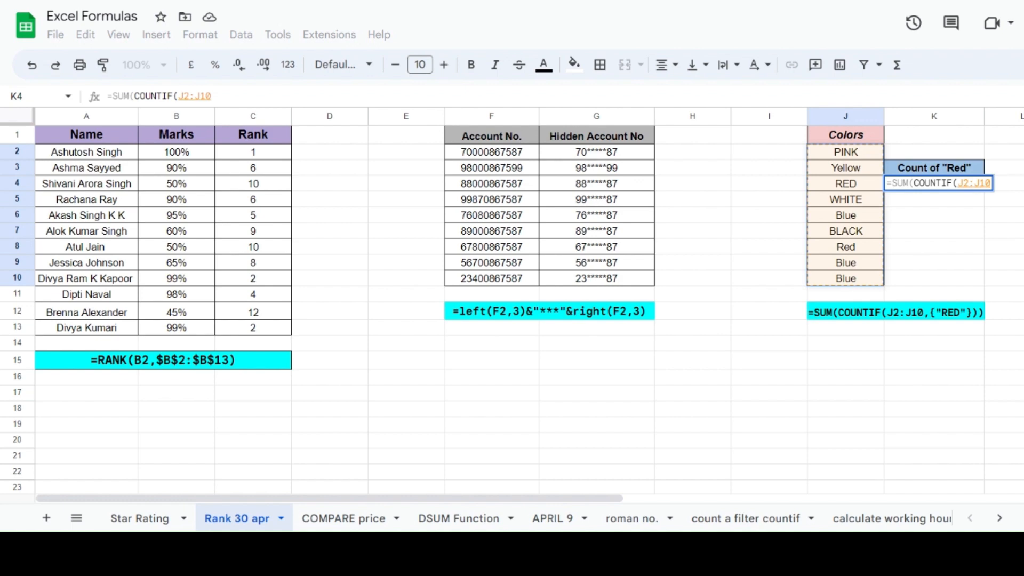
Step: Add {"RED"} as the criterion and close both functions to complete K4 as =SUM(COUNTIF(J2:J10,{"RED"}))
{"action": "type", "text": ","}
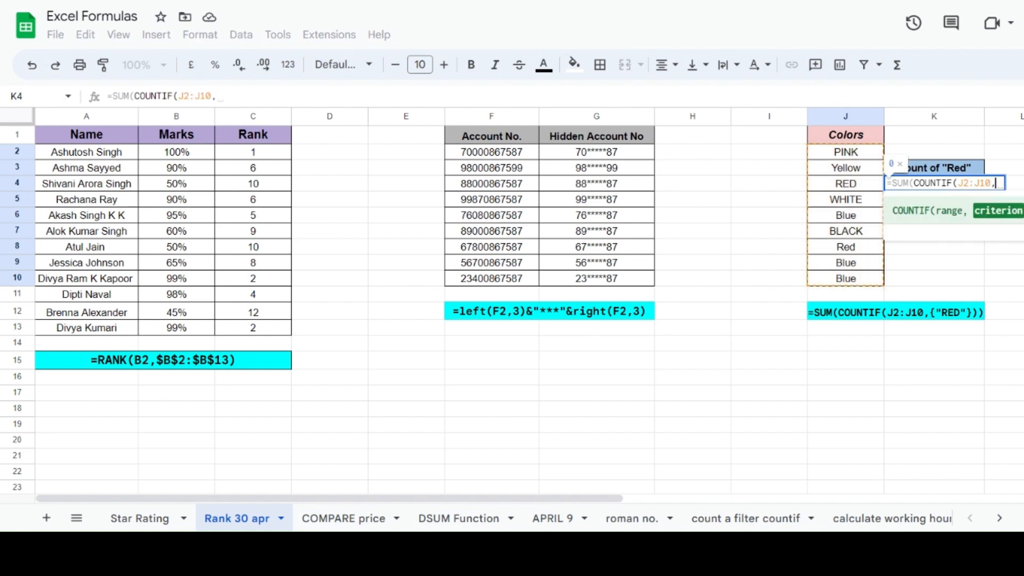
{"action": "type", "text": "{"}
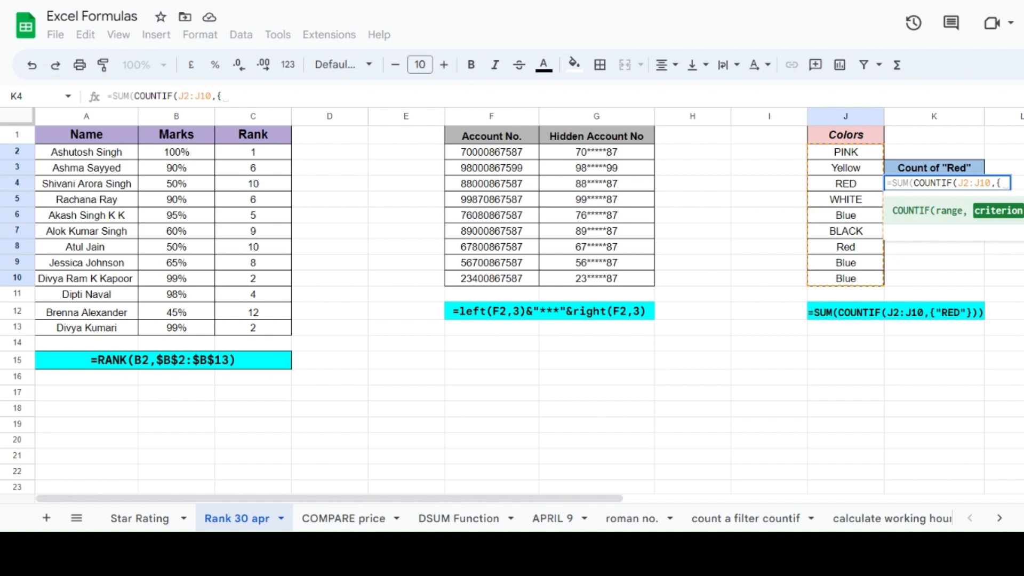
{"action": "type", "text": "\"\""}
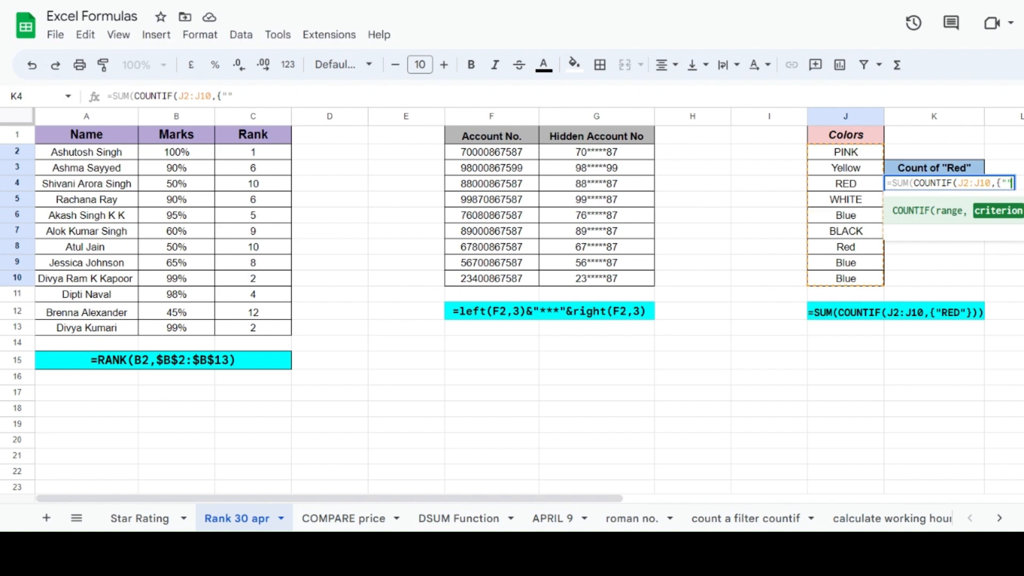
{"action": "type", "text": "RED"}
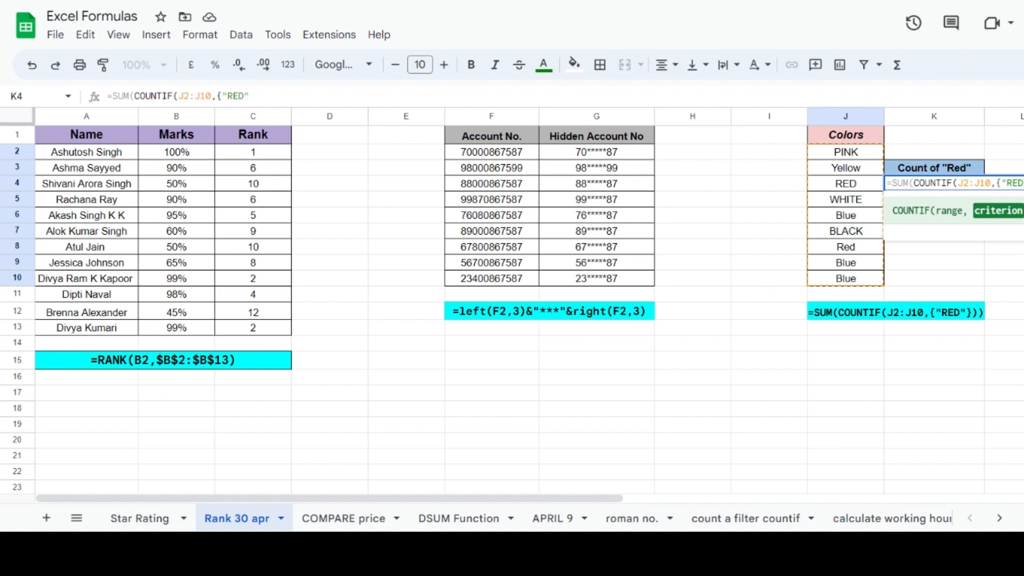
{"action": "type", "text": "}"}
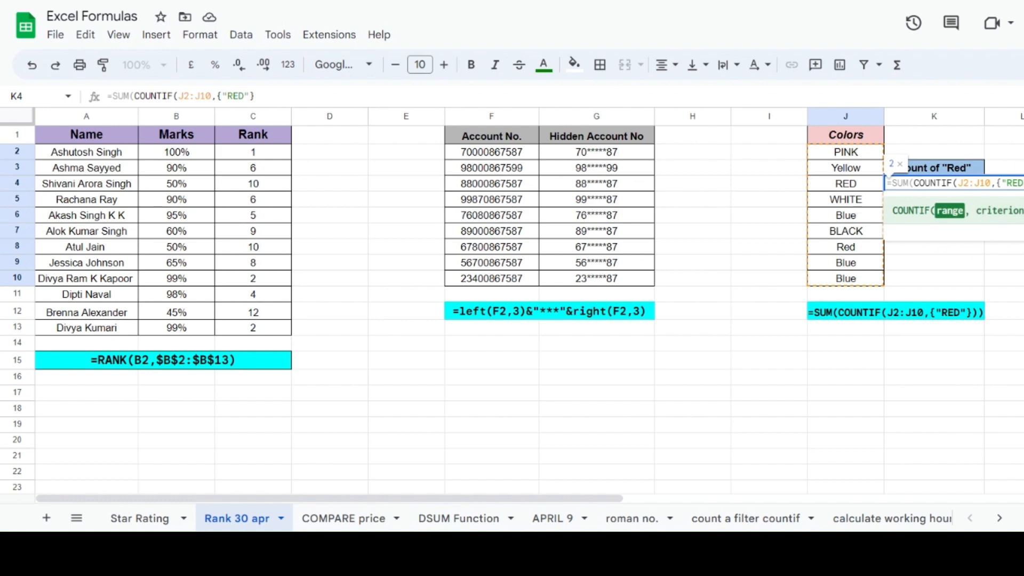
{"action": "left_click_drag", "start_coordinate": [908, 183], "coordinate": [957, 183]}
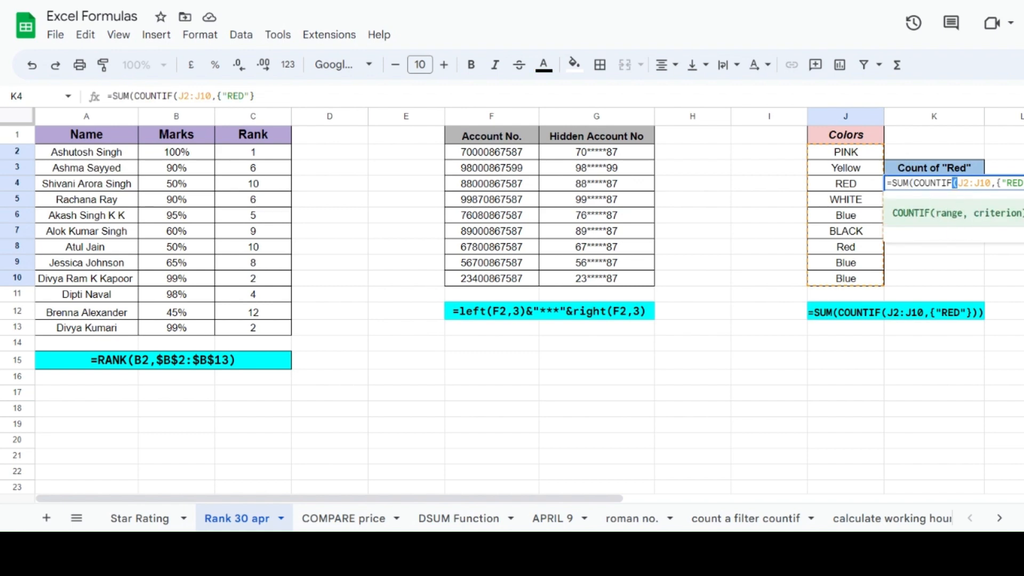
{"action": "left_click", "coordinate": [958, 183]}
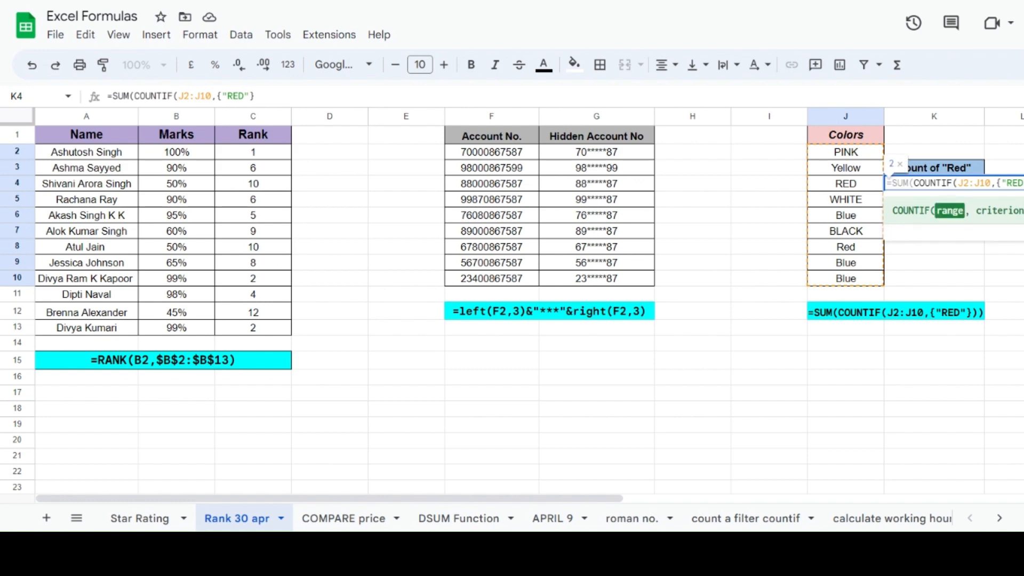
{"action": "type", "text": "))"}
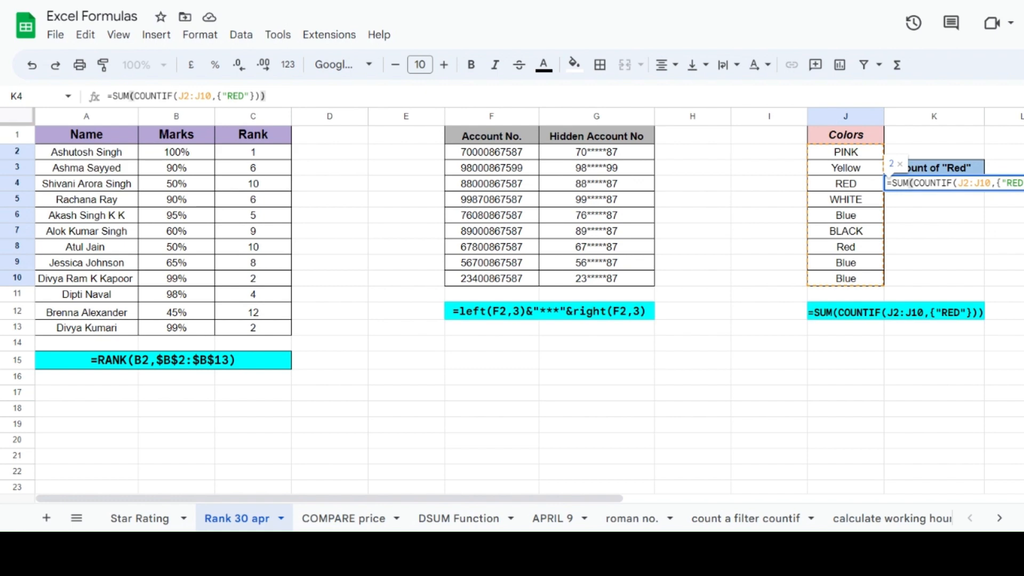
{"action": "key", "text": "Return"}
{"action": "key", "text": "Escape"}
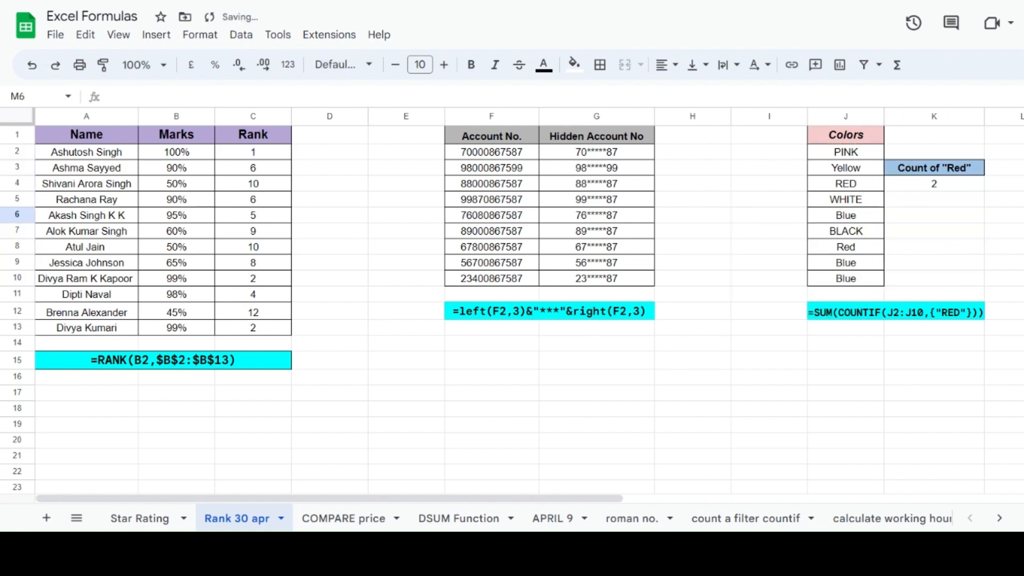
{"action": "left_click", "coordinate": [954, 186]}
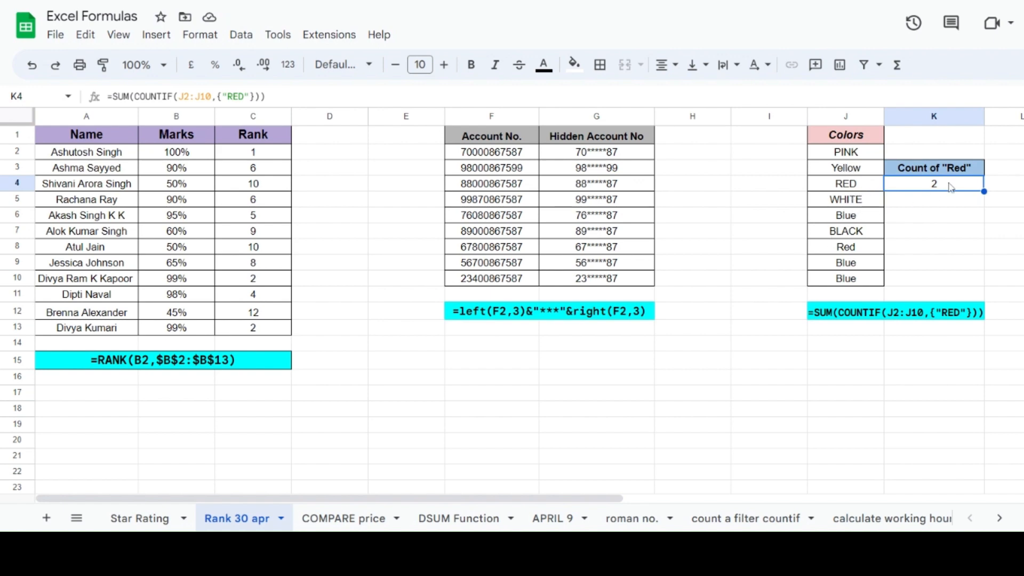
Step: Replace the colour entries in J5, J6 and J7 with RED to test the count
{"action": "left_click", "coordinate": [848, 205]}
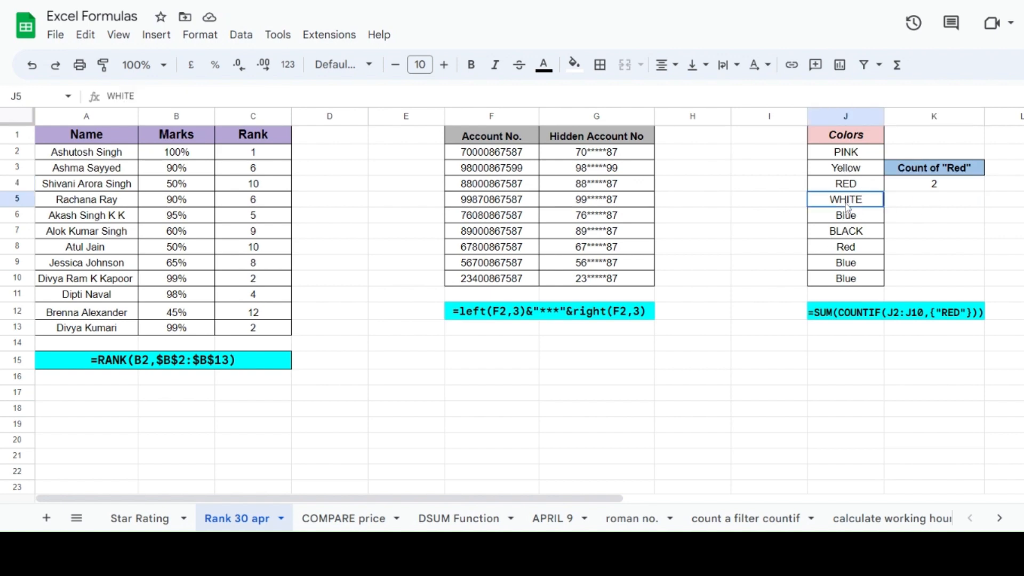
{"action": "type", "text": "RED"}
{"action": "key", "text": "Return"}
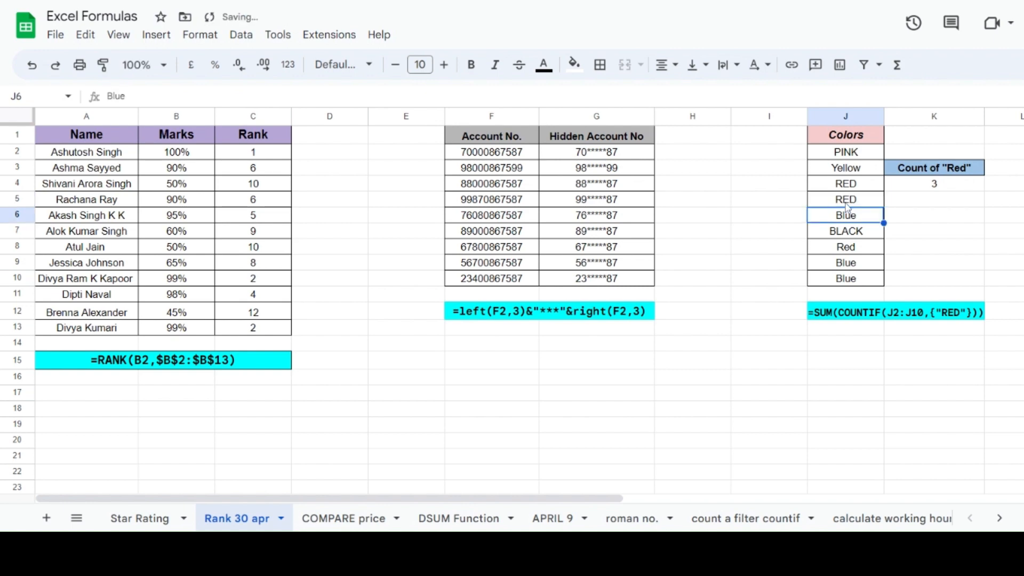
{"action": "type", "text": "RED"}
{"action": "key", "text": "Return"}
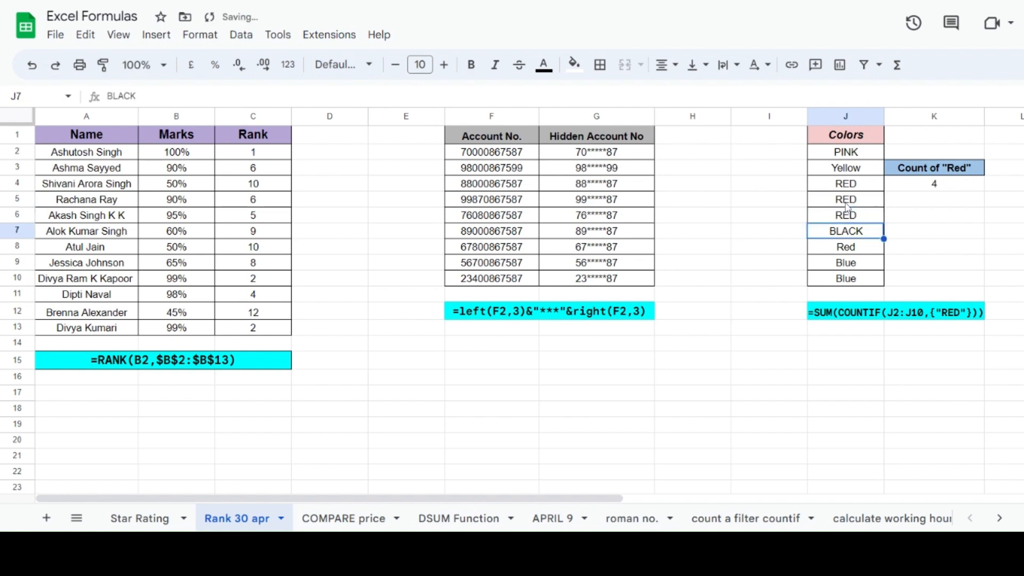
{"action": "type", "text": "RED"}
{"action": "key", "text": "Return"}
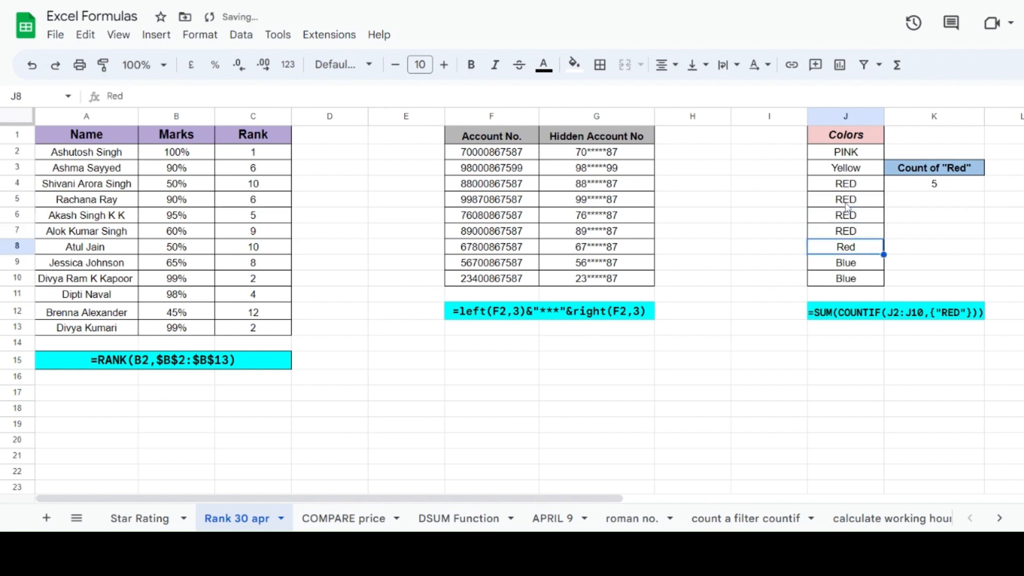
Step: Try to change the colour entry in J9 to RED
{"action": "key", "text": "Return"}
{"action": "key", "text": "Return"}
{"action": "key", "text": "Return"}
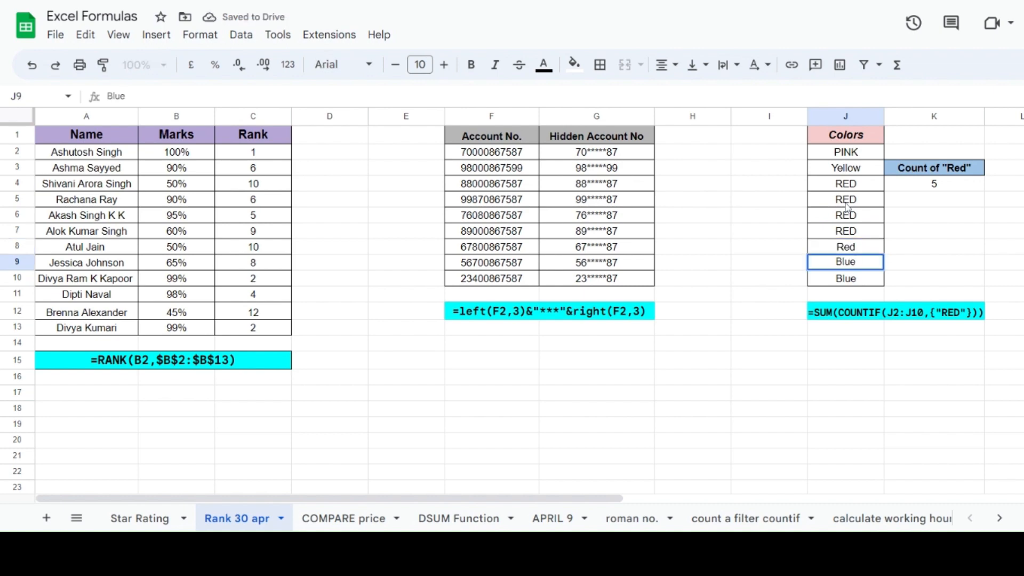
{"action": "type", "text": "RED"}
{"action": "key", "text": "Return"}
{"action": "left_click", "coordinate": [938, 199]}
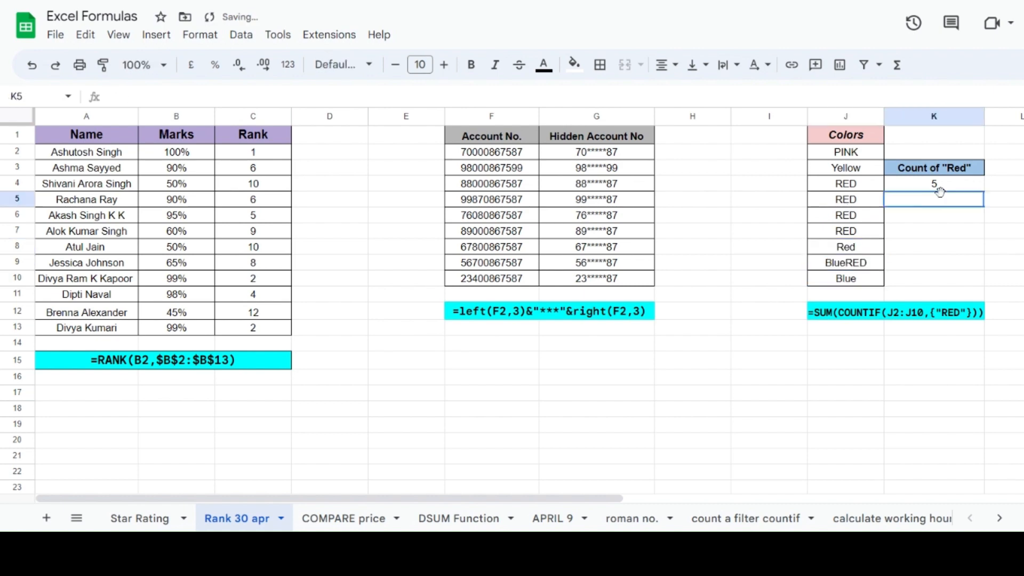
Step: Replace the whole text of the BlueRED entry in J9 with RED
{"action": "double_click", "coordinate": [856, 264]}
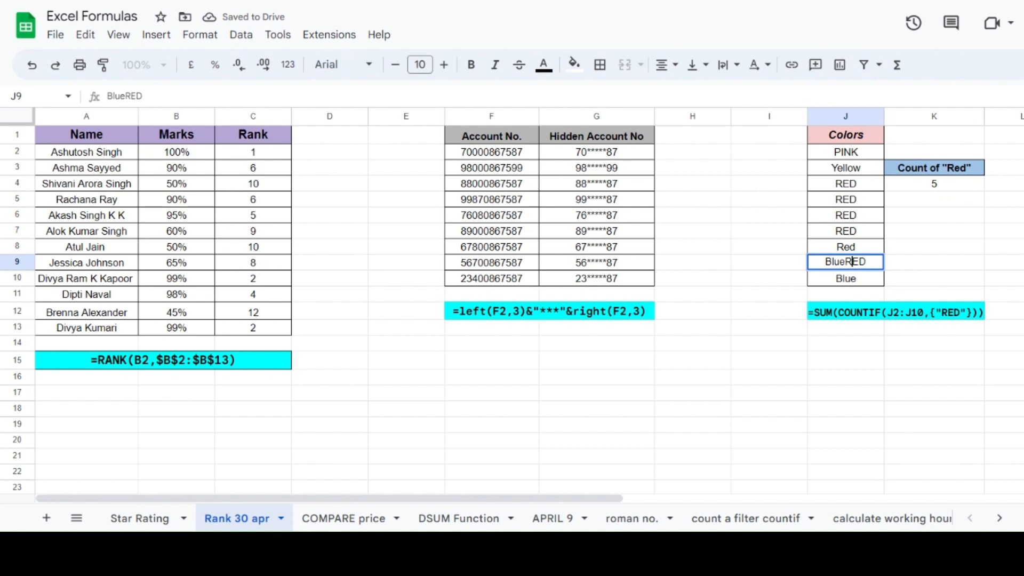
{"action": "double_click", "coordinate": [857, 264]}
{"action": "type", "text": "RED"}
{"action": "key", "text": "Return"}
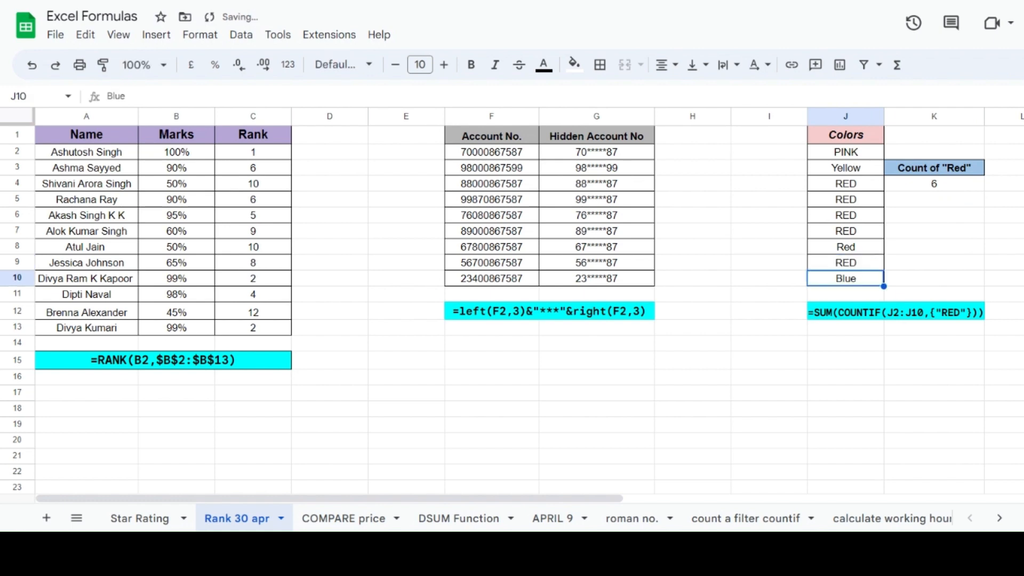
{"action": "left_click", "coordinate": [971, 280]}
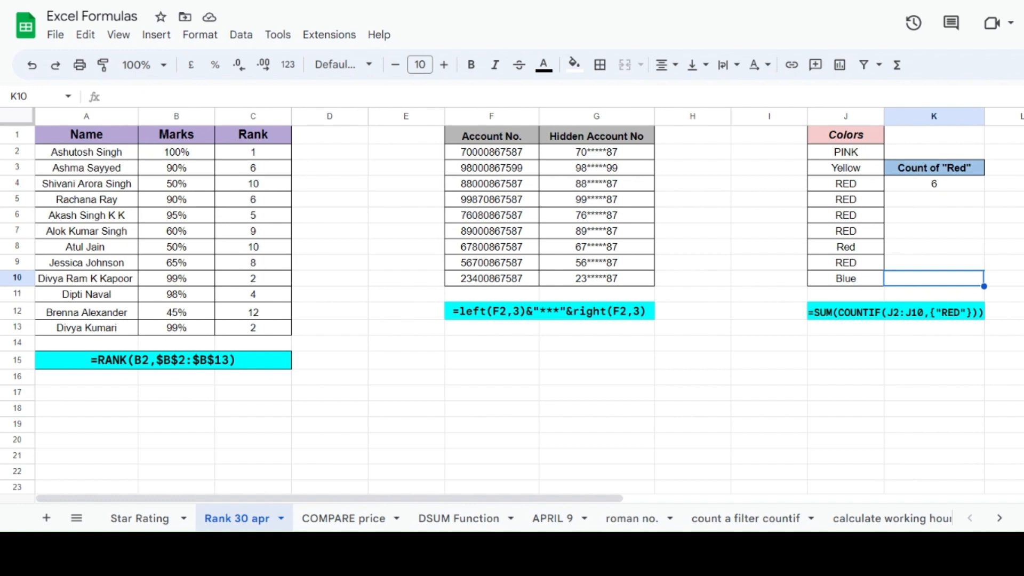
{"action": "left_click", "coordinate": [589, 317]}
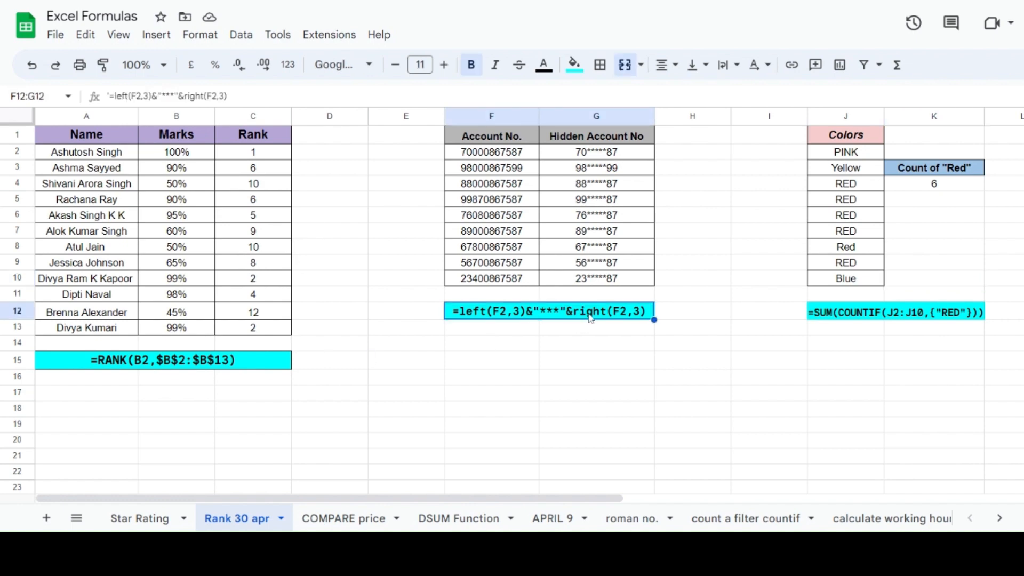